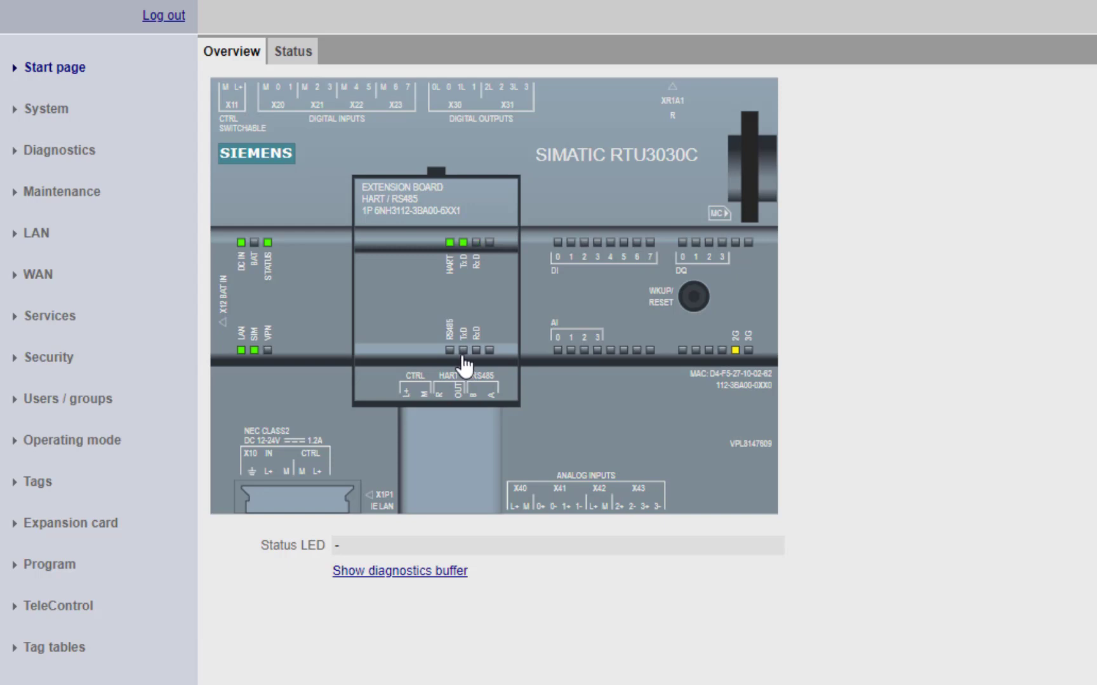
# Show the expansion card's HART settings: HART-IP active on port 20004, one device at address 0.
pyautogui.click(91, 531)
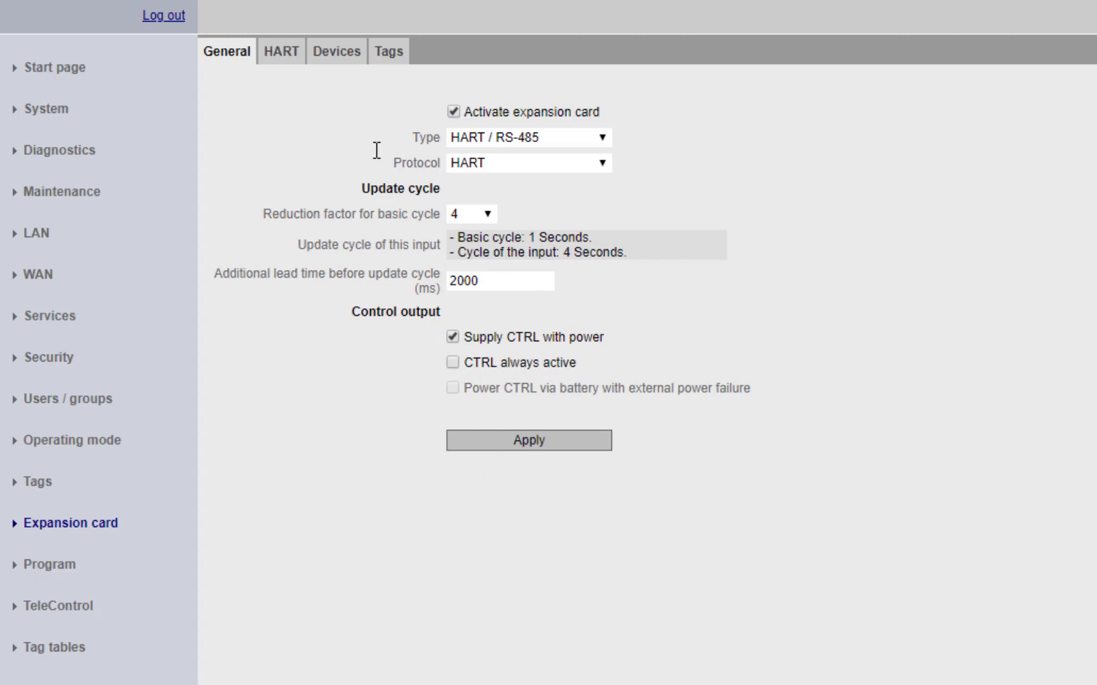
pyautogui.click(287, 56)
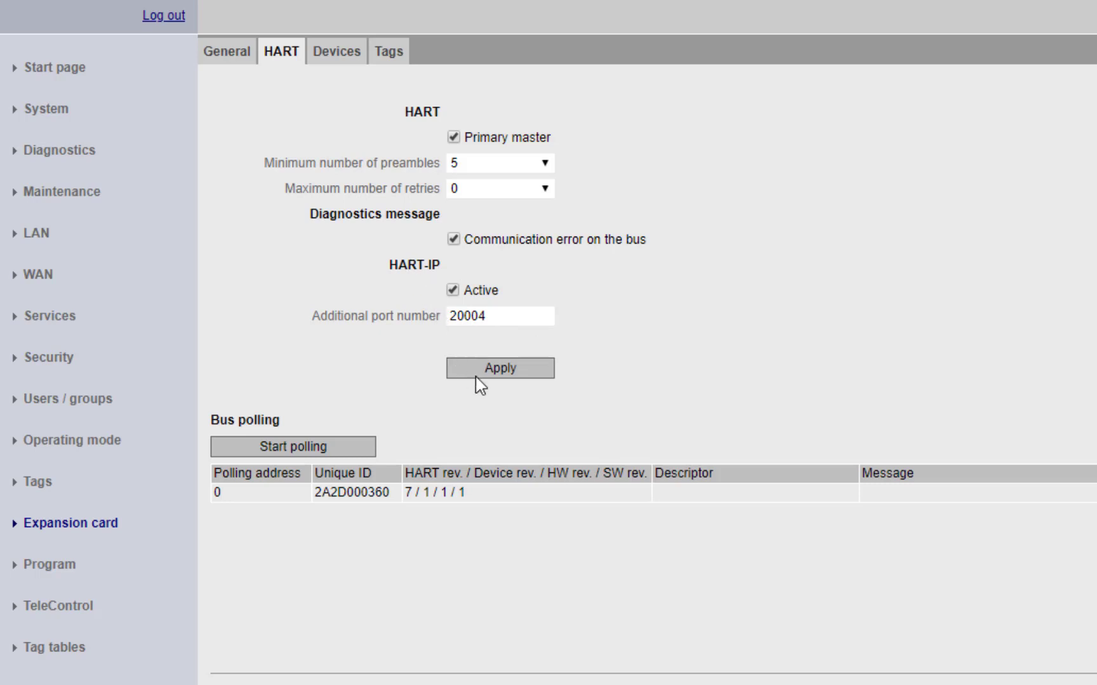
# Start bus polling of the HART card in the RTU3030C web interface.
pyautogui.click(287, 448)
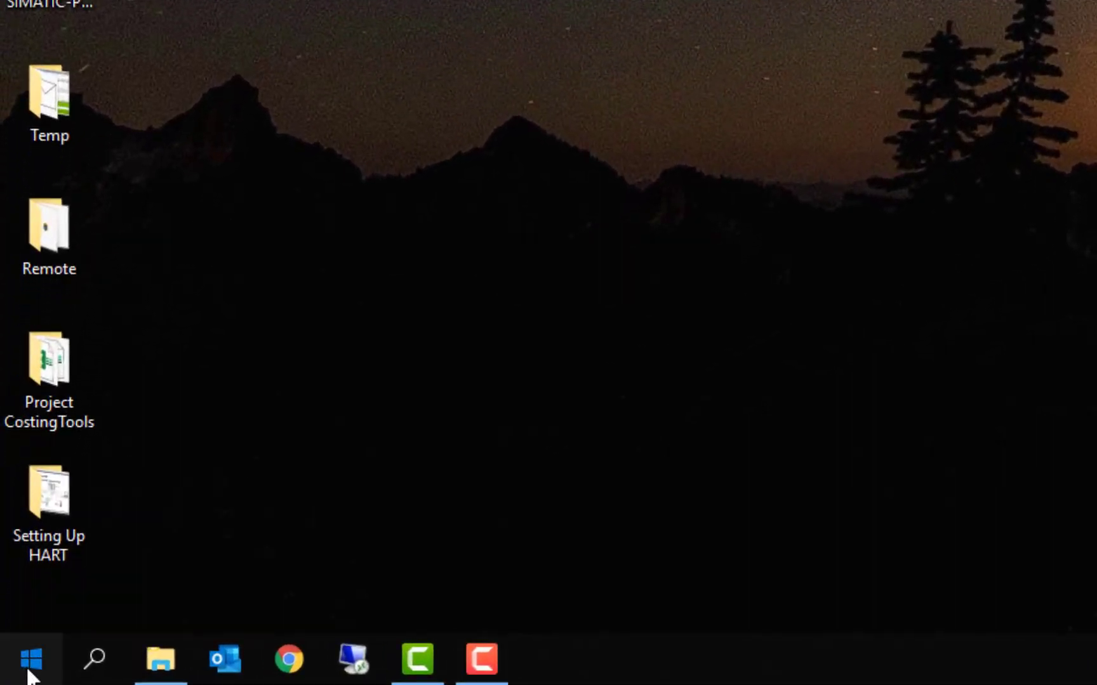
# Launch HART Server via a 'hart' search and create a new untitled configuration.
pyautogui.click(15, 674)
pyautogui.write('hart')
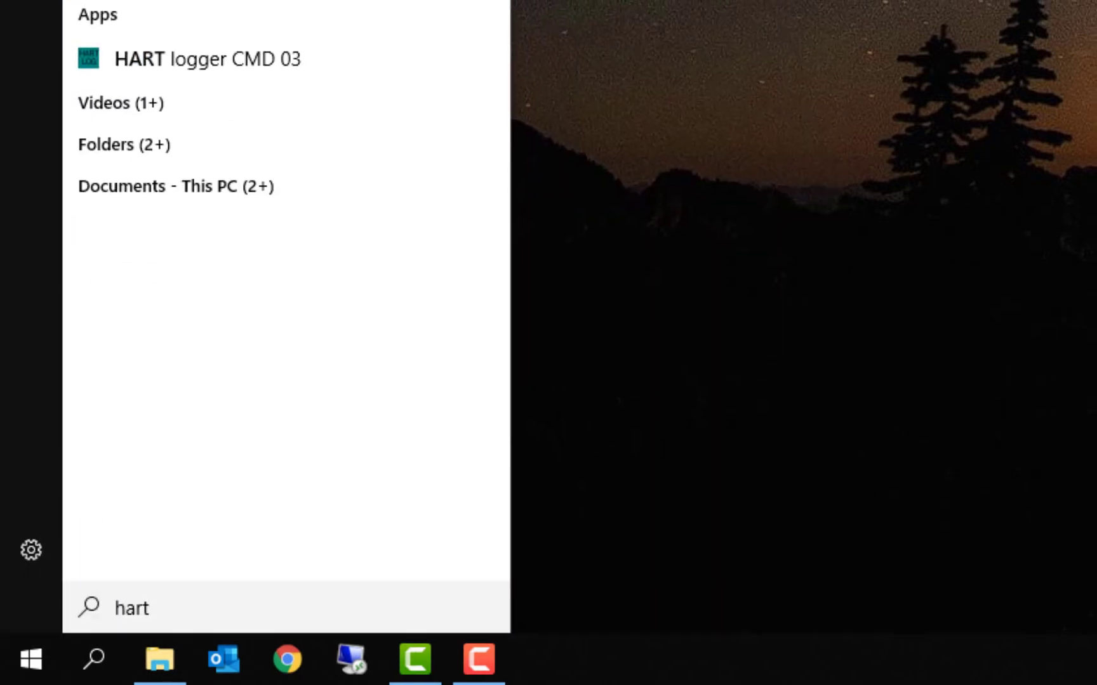
pyautogui.click(108, 166)
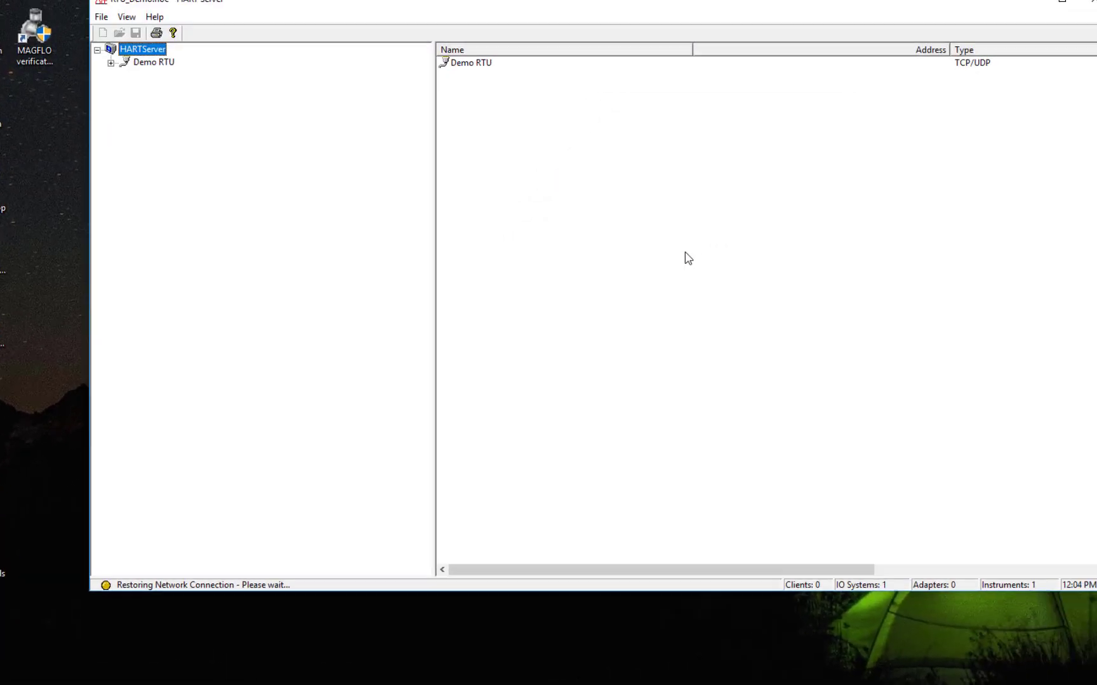
pyautogui.click(81, 69)
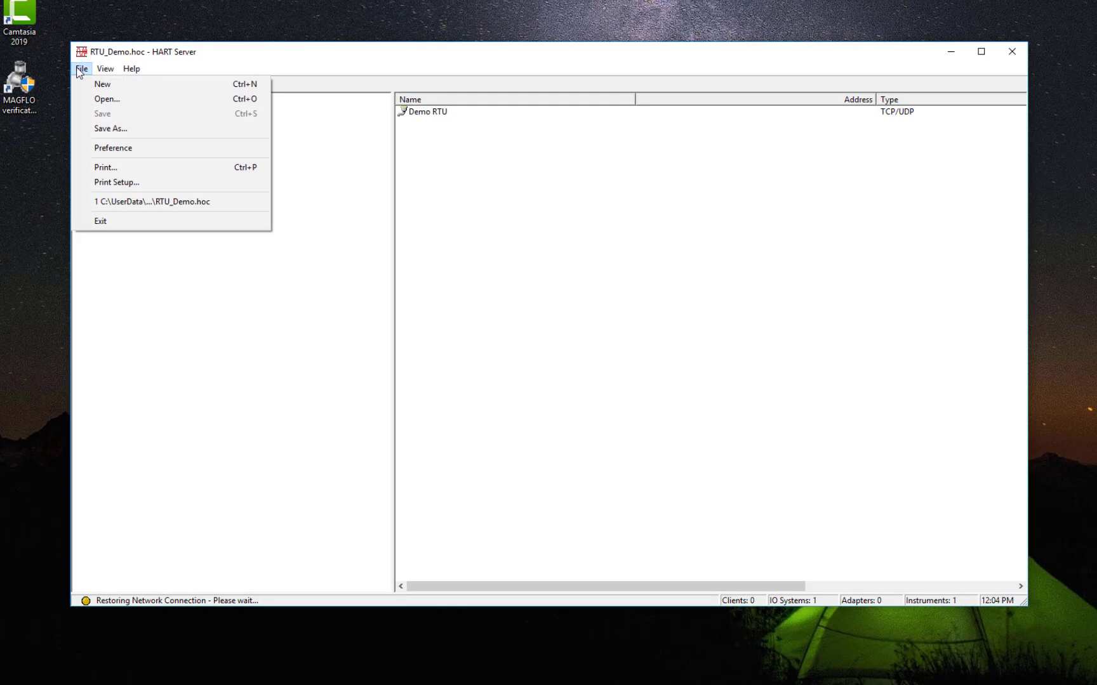
pyautogui.click(85, 83)
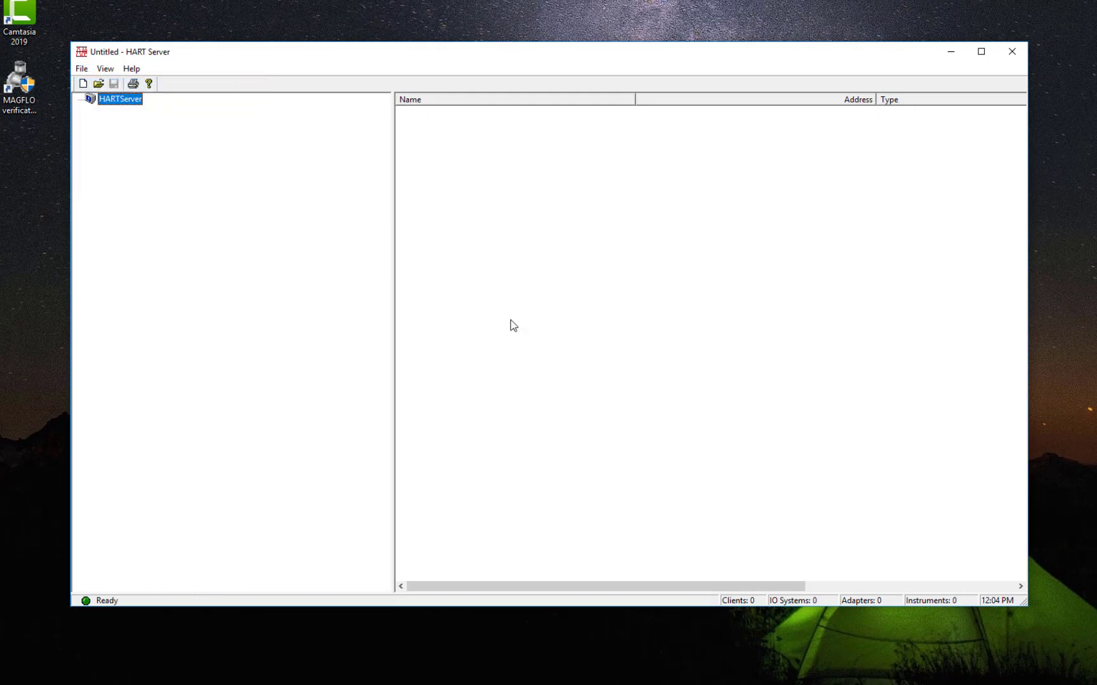
# Add a TCP/UDP network named 'Demo' under the HARTServer root.
pyautogui.rightClick(105, 105)
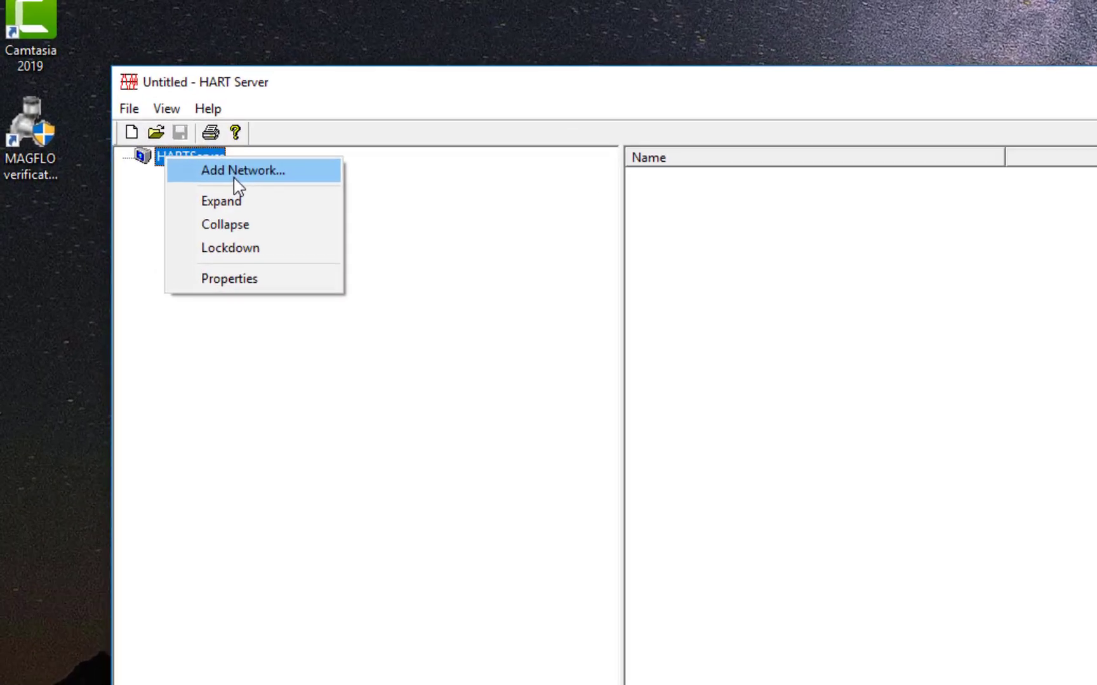
pyautogui.click(234, 172)
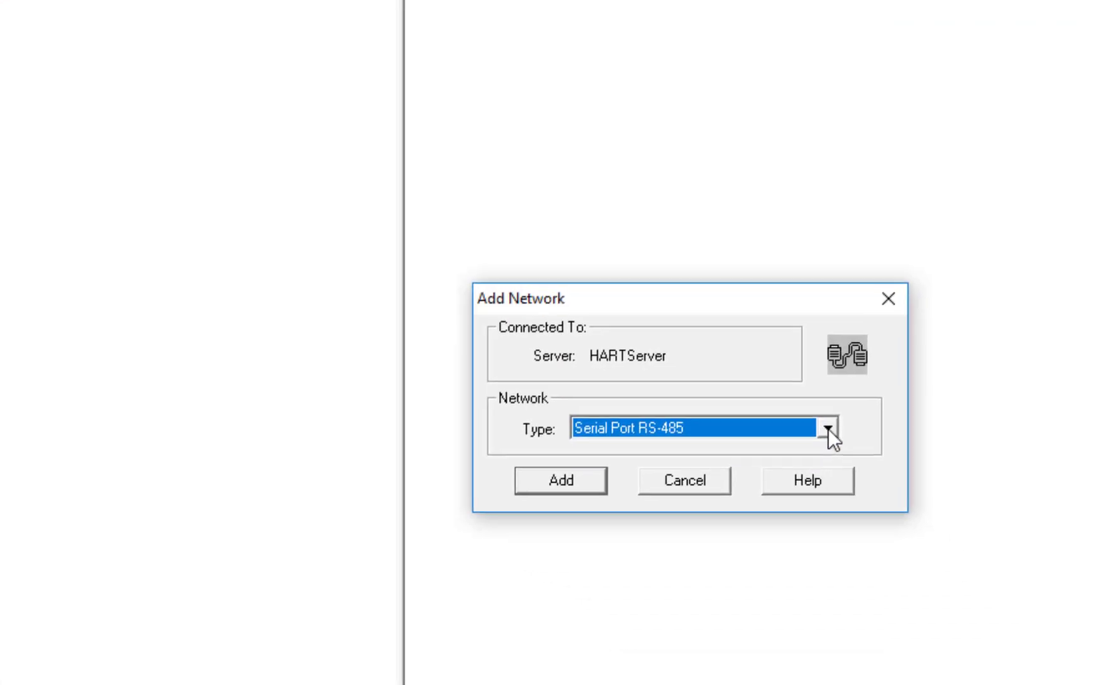
pyautogui.click(827, 429)
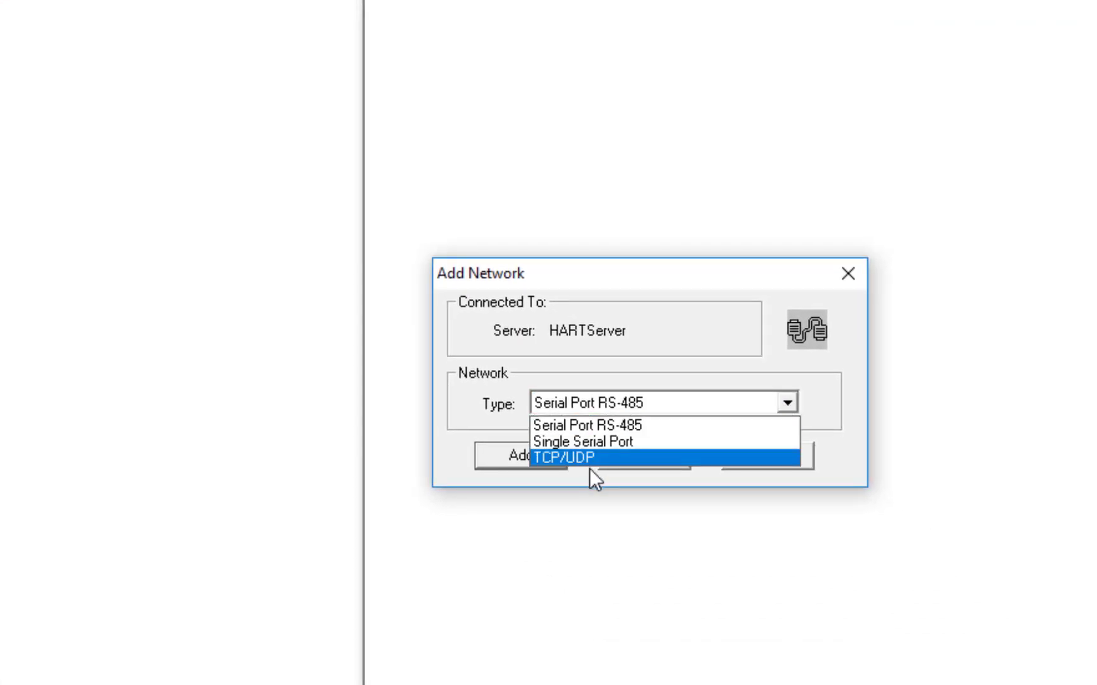
pyautogui.click(575, 458)
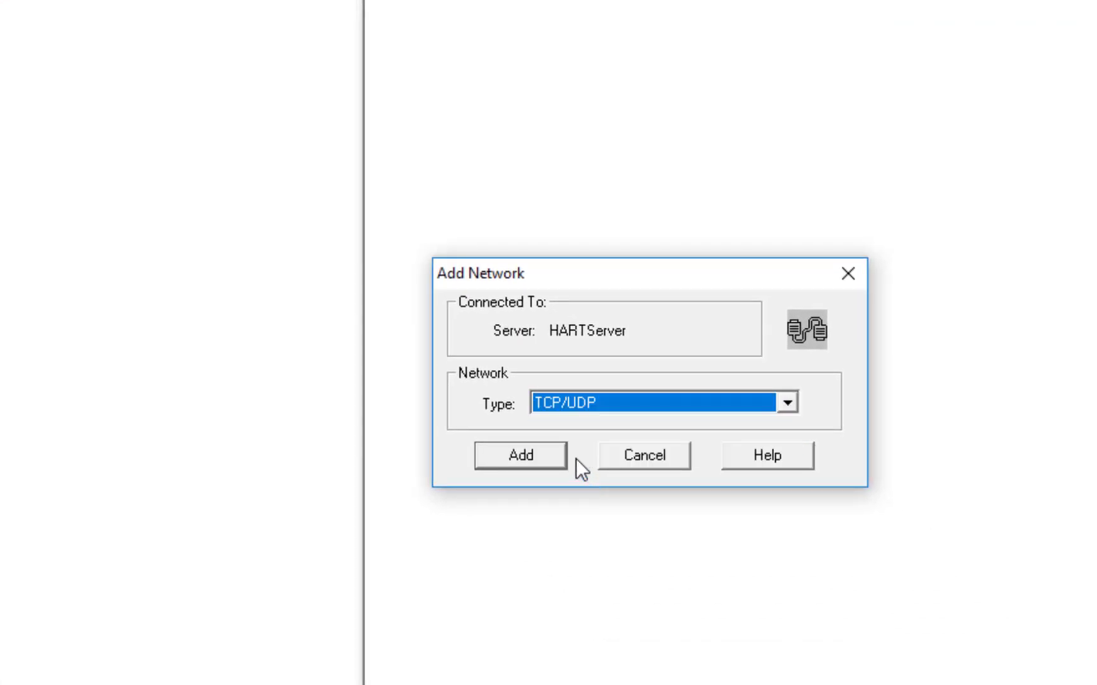
pyautogui.click(521, 455)
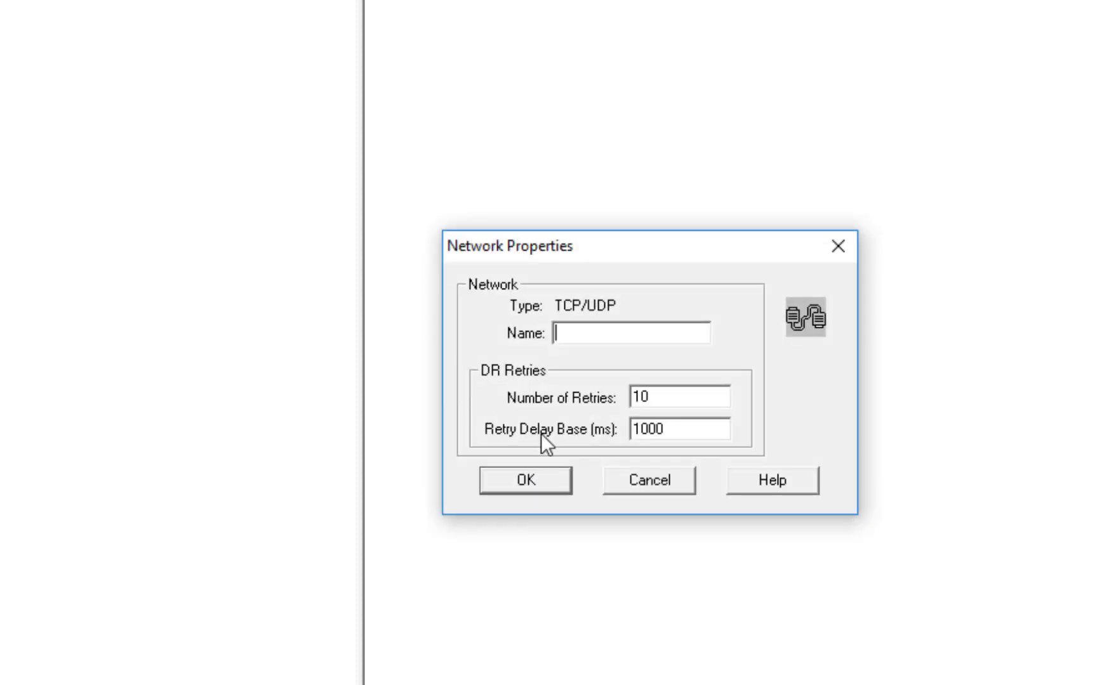
pyautogui.write('Demo')
pyautogui.click(545, 481)
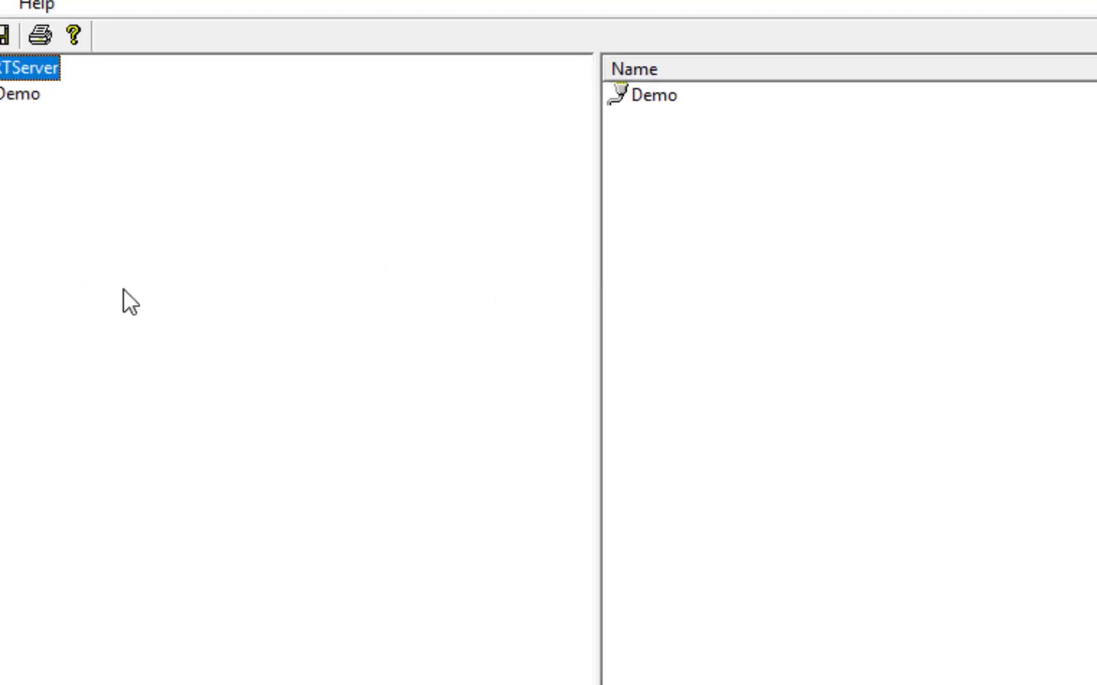
# Begin adding an IO system under Demo using the TCP protocol on port 20004.
pyautogui.click(11, 94)
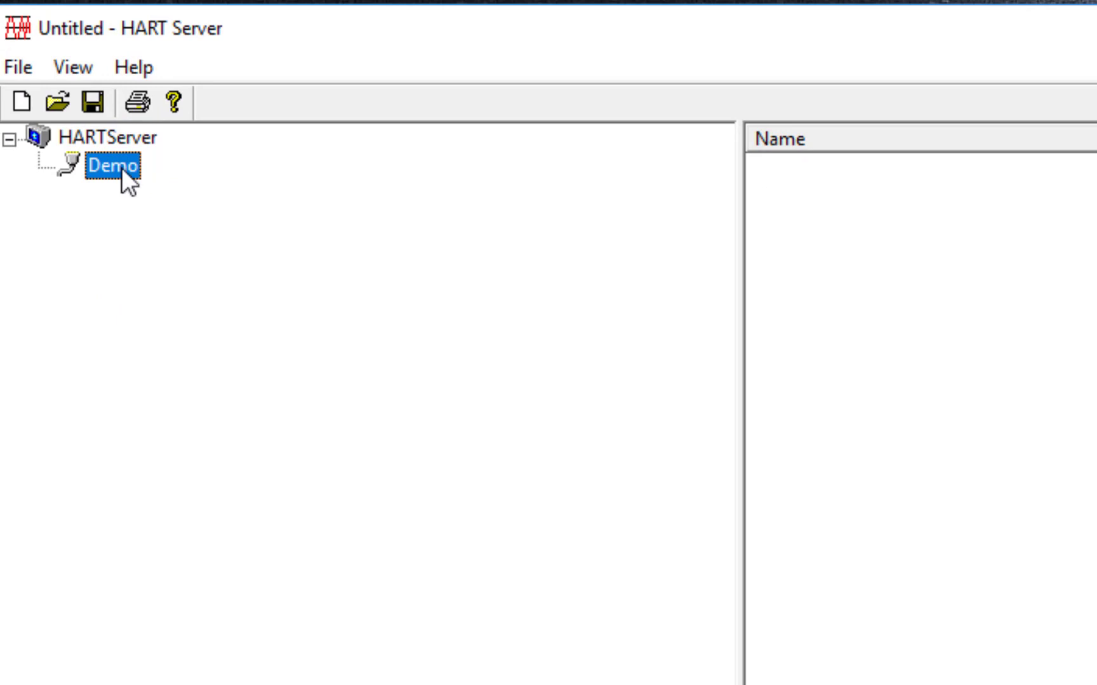
pyautogui.rightClick(121, 169)
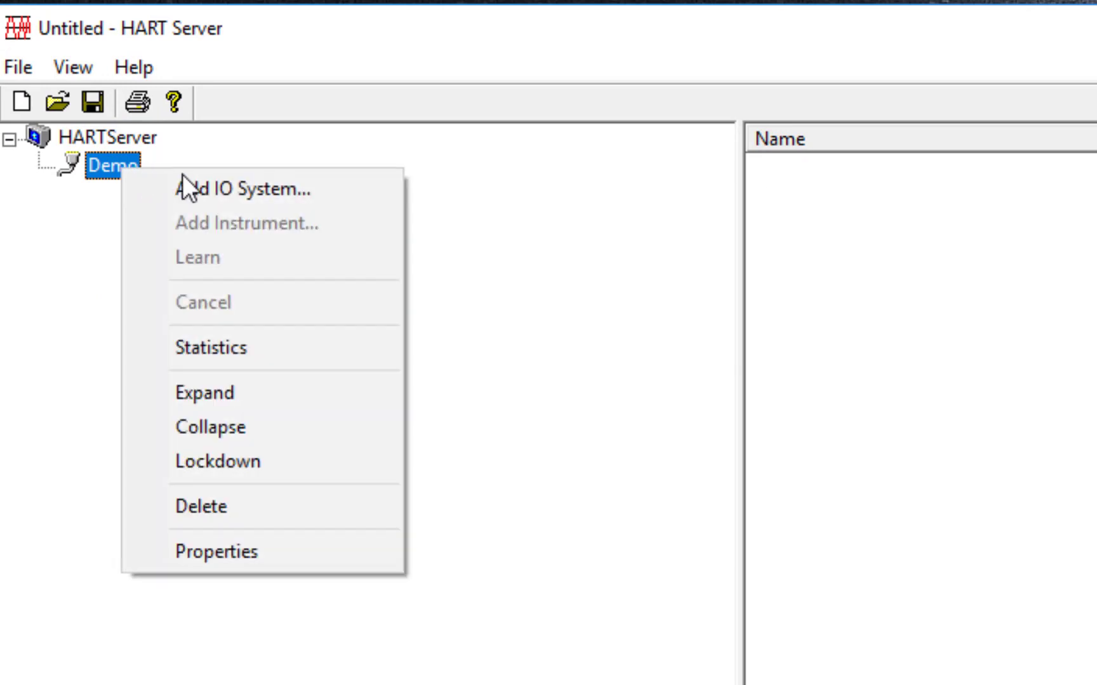
pyautogui.click(209, 189)
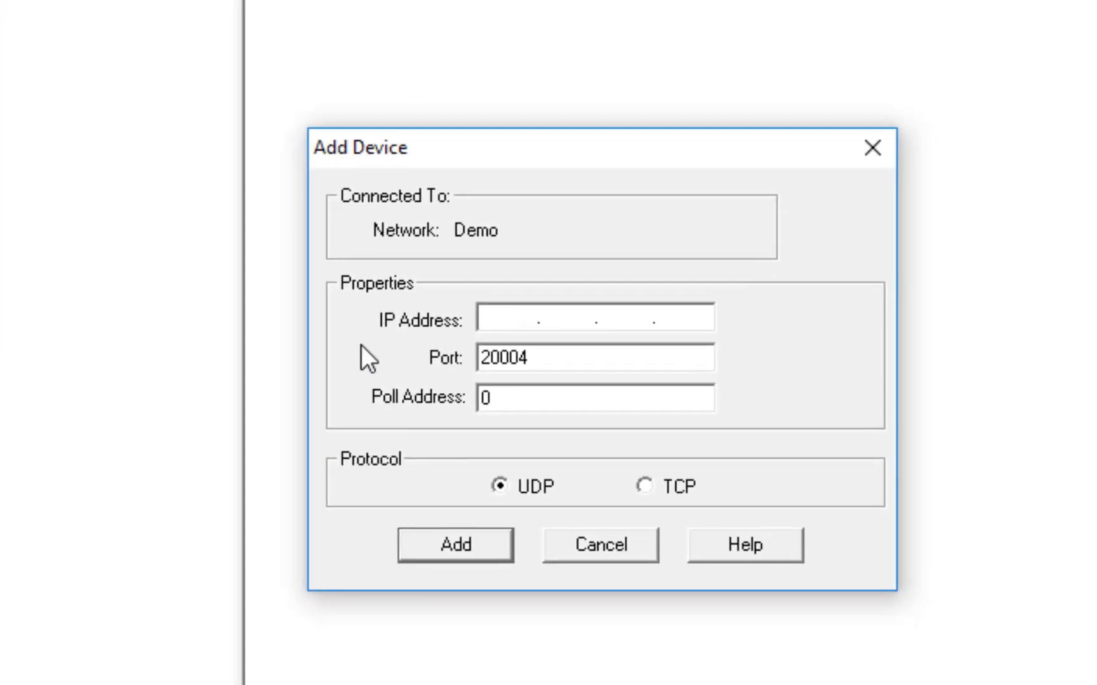
pyautogui.click(647, 486)
pyautogui.moveTo(563, 360); pyautogui.dragTo(400, 331)
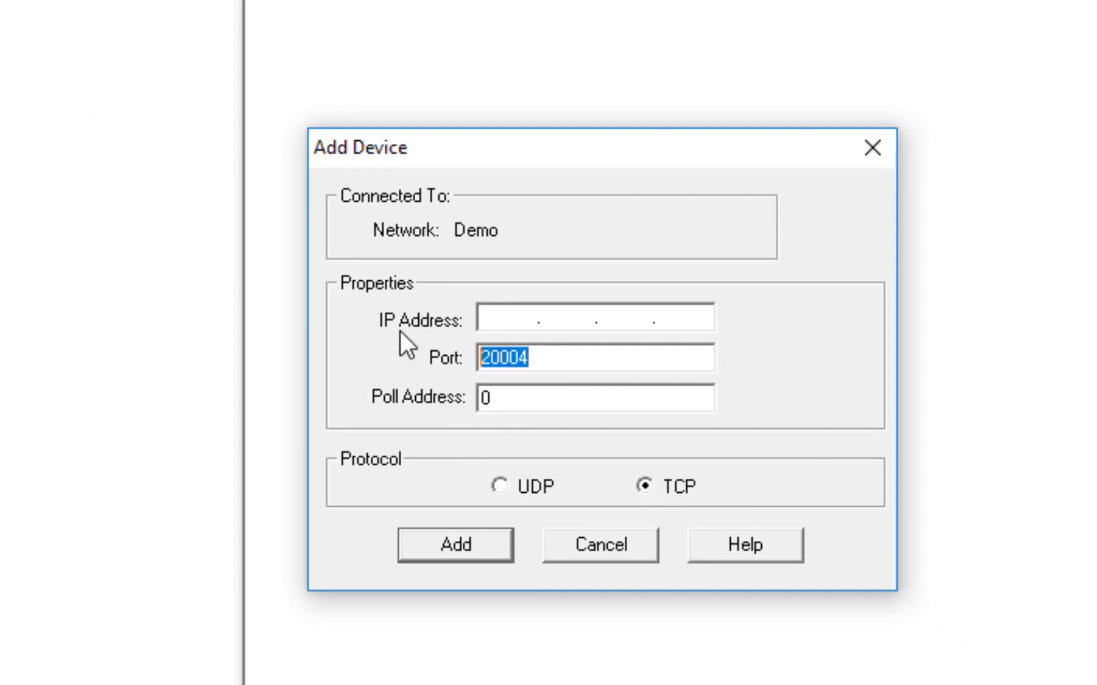
# Add the SIMATIC RTU3030C at IP 192.168.0.3 and accept it with tag 'simatic rtu'.
pyautogui.click(495, 318)
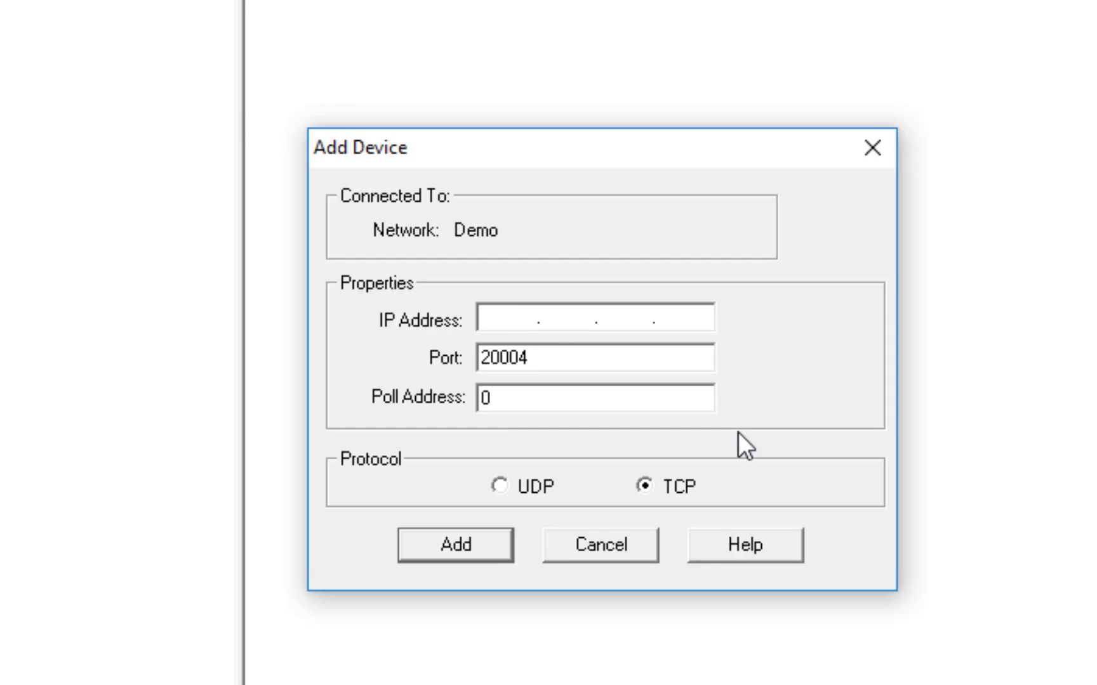
pyautogui.write('9')
pyautogui.press('BackSpace')
pyautogui.write('192.168.0')
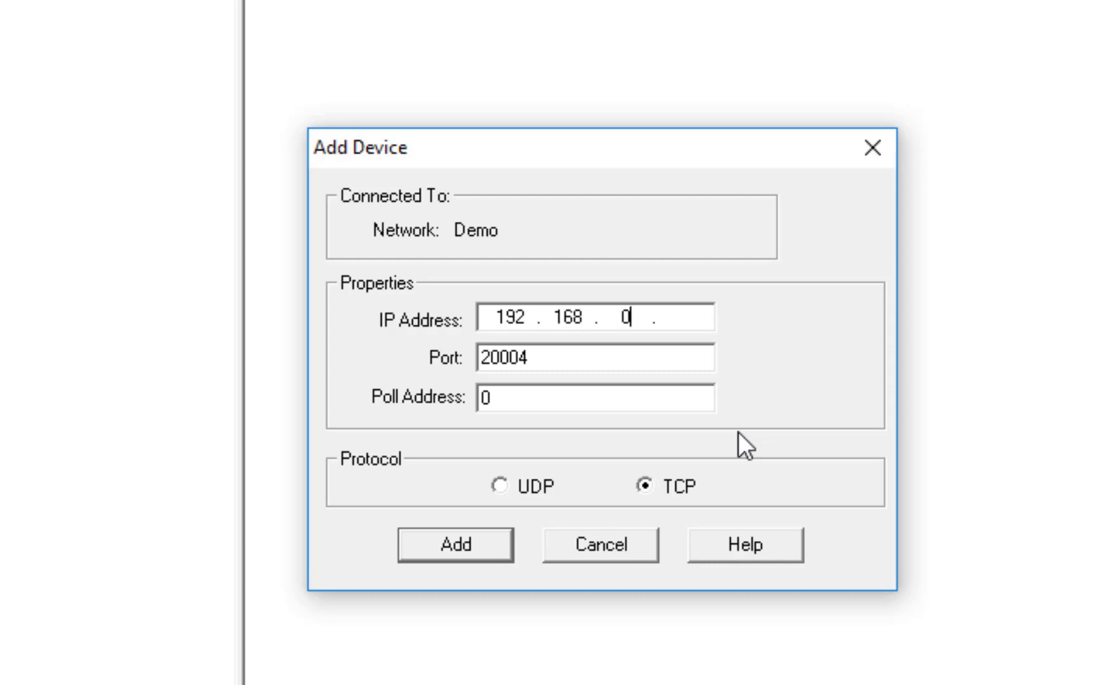
pyautogui.click(696, 318)
pyautogui.write('1')
pyautogui.write('3')
pyautogui.click(427, 544)
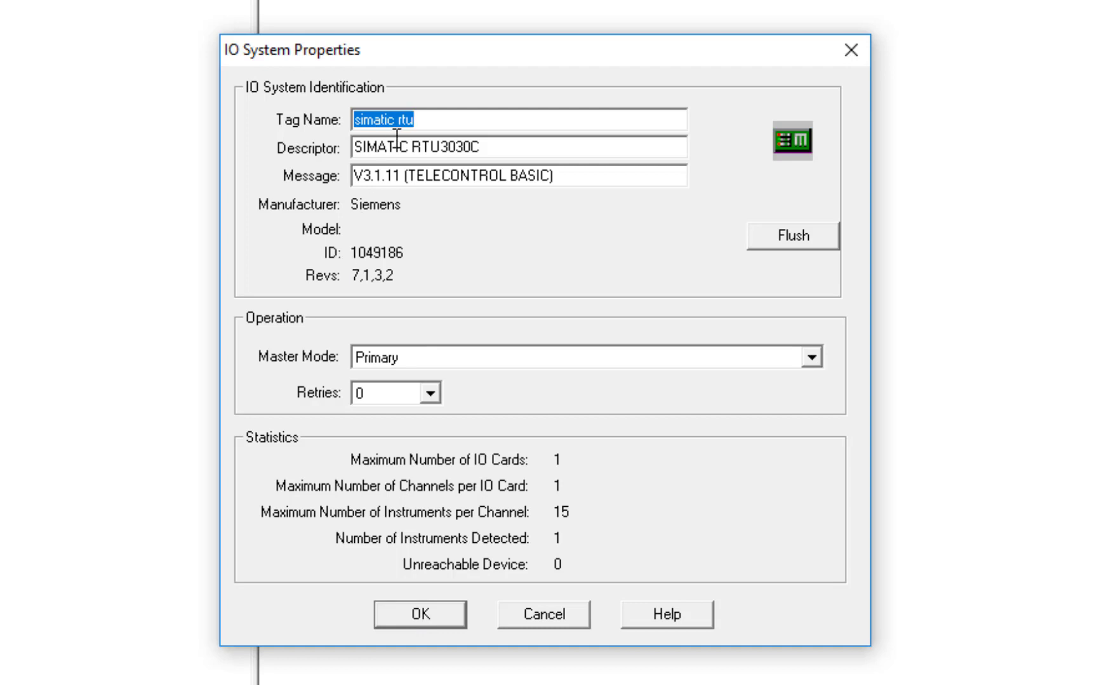
pyautogui.click(398, 118)
pyautogui.click(417, 607)
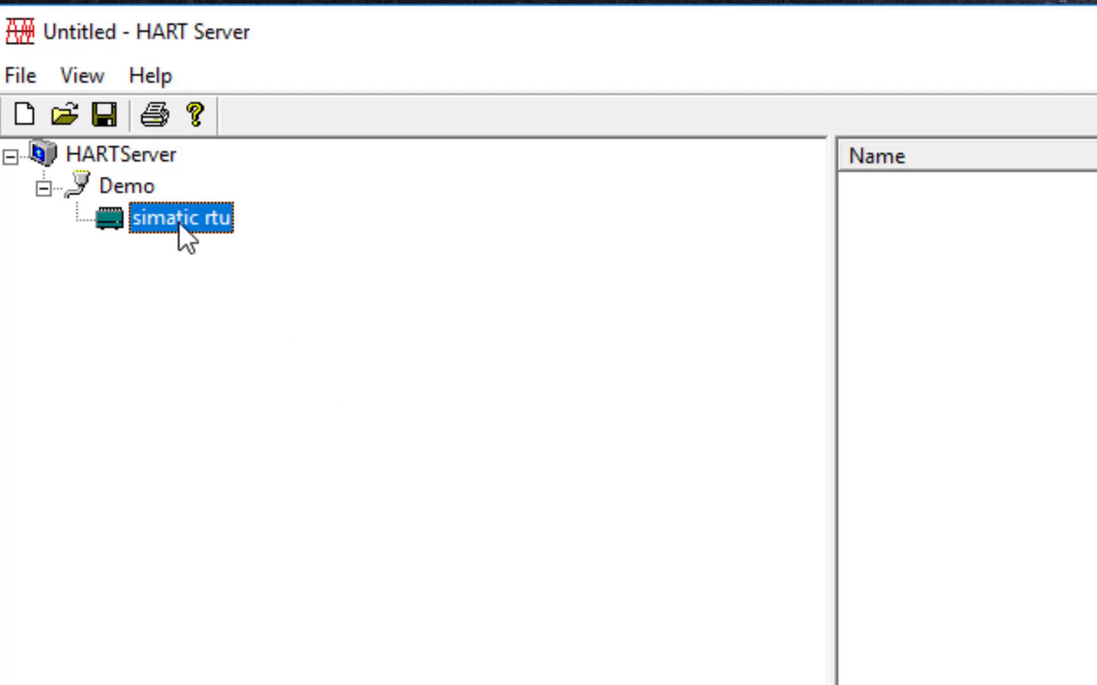
# Learn the simatic rtu IO system, accepting the unknown model name, to detect LU Worcester Demo.
pyautogui.rightClick(179, 222)
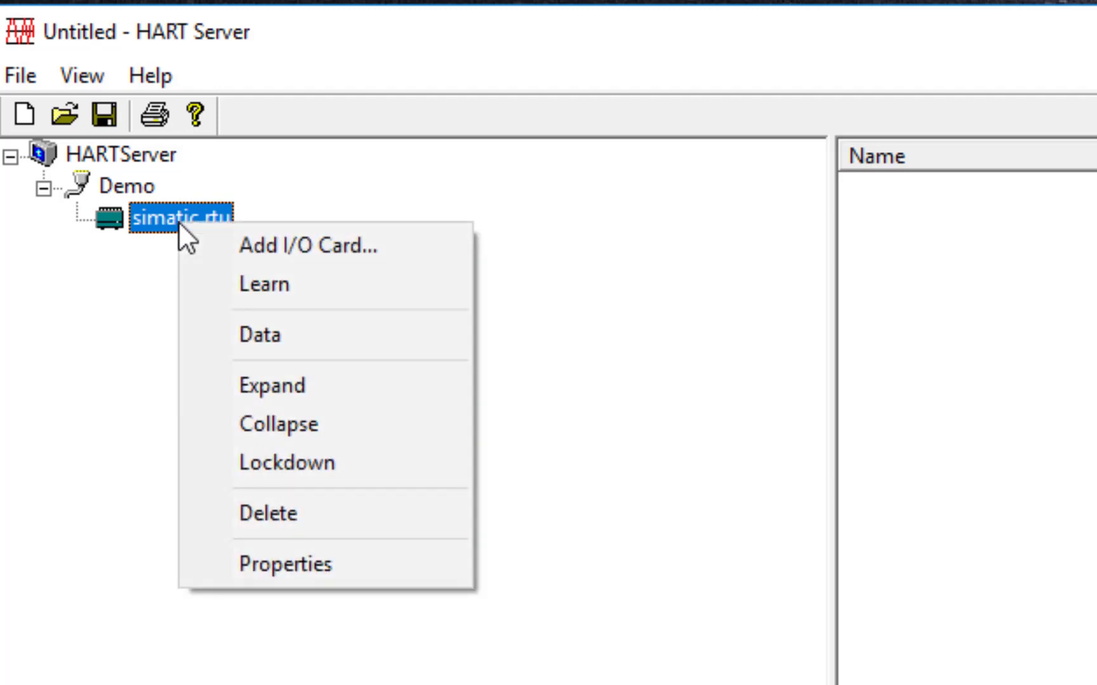
pyautogui.click(249, 280)
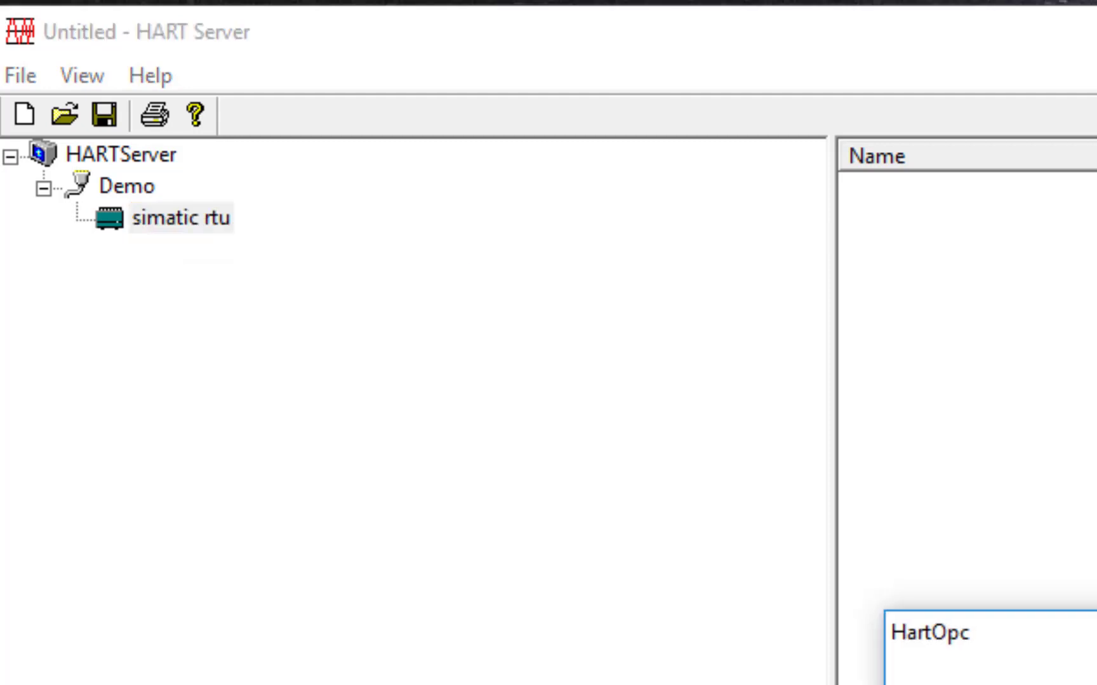
pyautogui.click(914, 549)
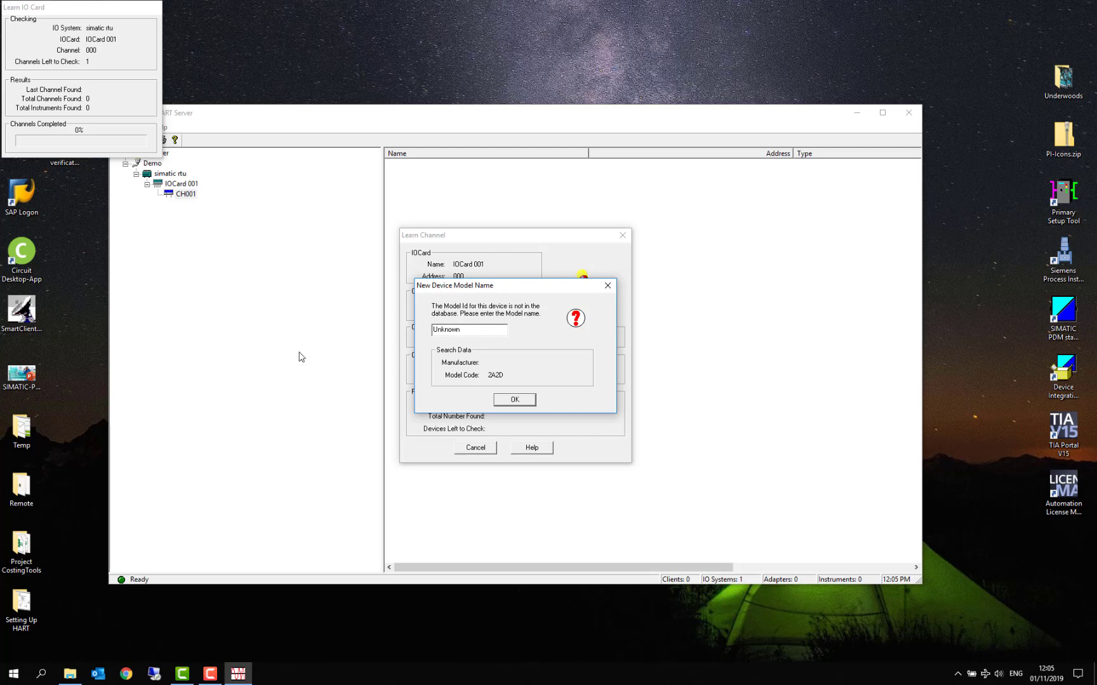
pyautogui.click(515, 400)
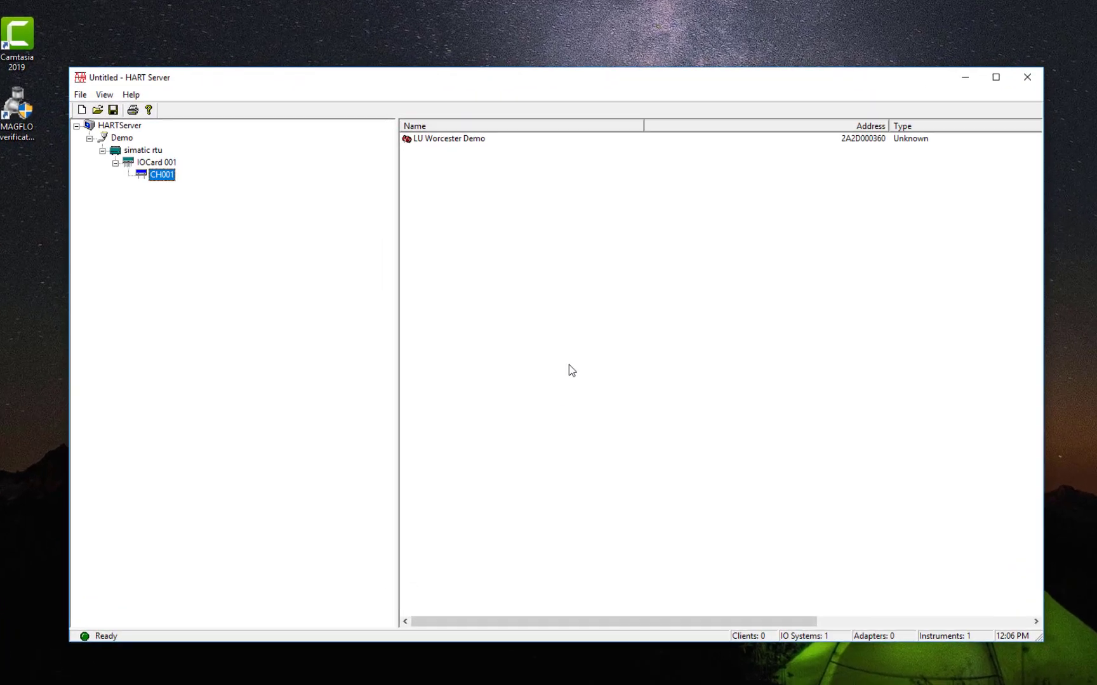
# Read the LU Worcester Demo instrument to confirm status Ok, then minimize HART Server.
pyautogui.click(462, 114)
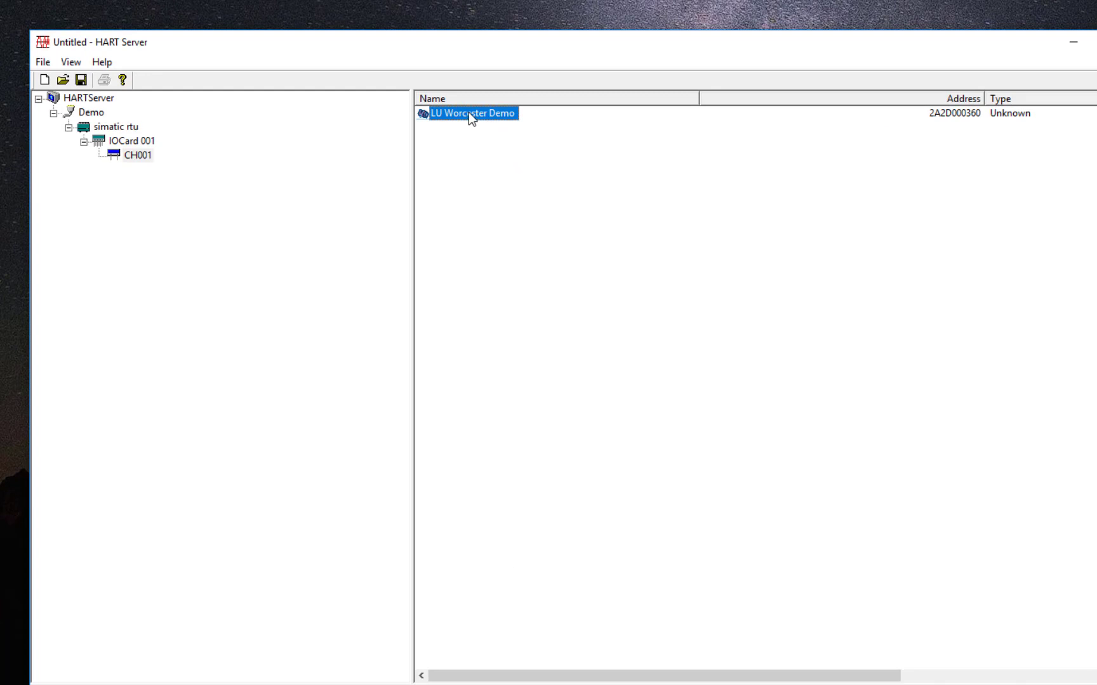
pyautogui.doubleClick(469, 114)
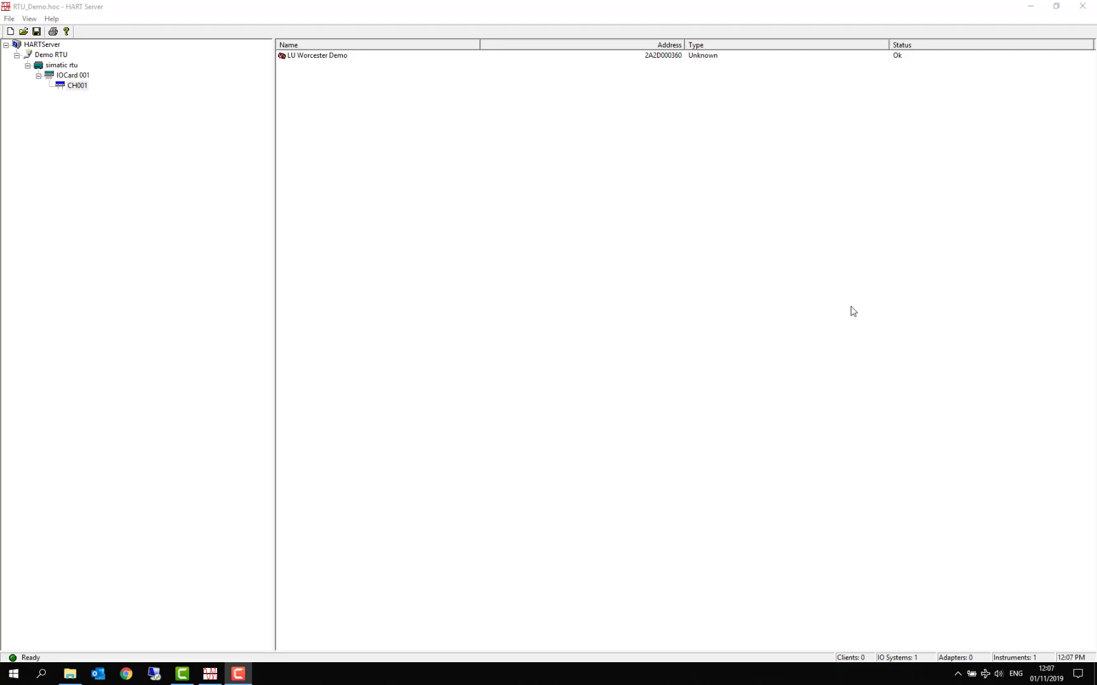
pyautogui.click(1031, 8)
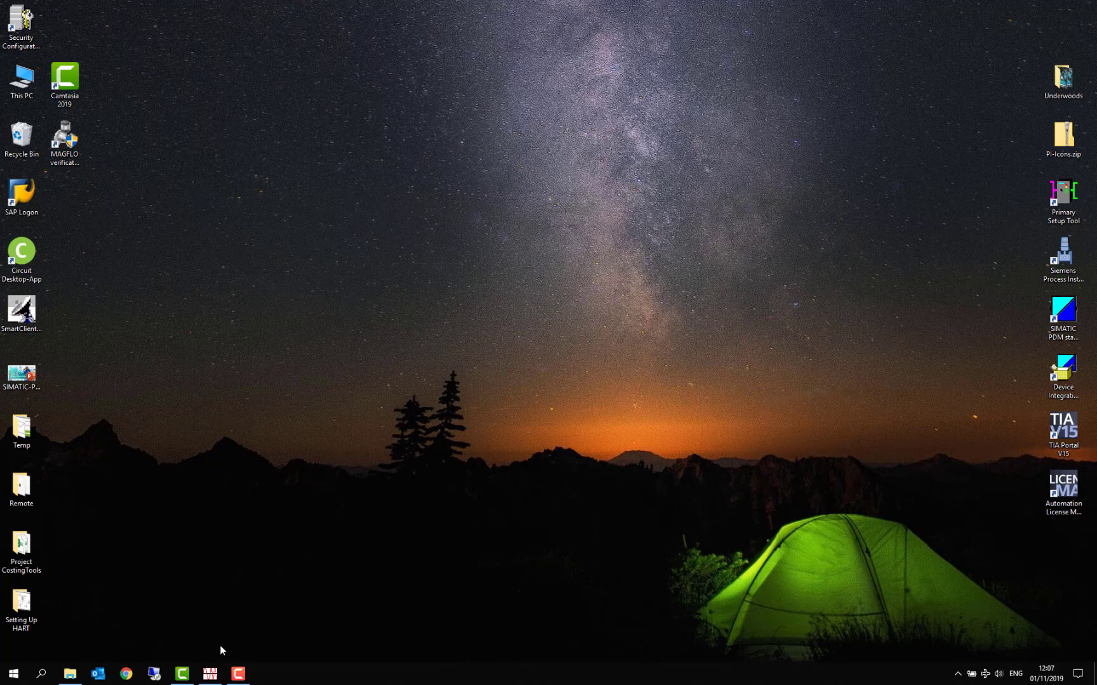
# Launch SIMATIC PDM stand alone and create a new project named 'Hart Server'.
pyautogui.doubleClick(1063, 311)
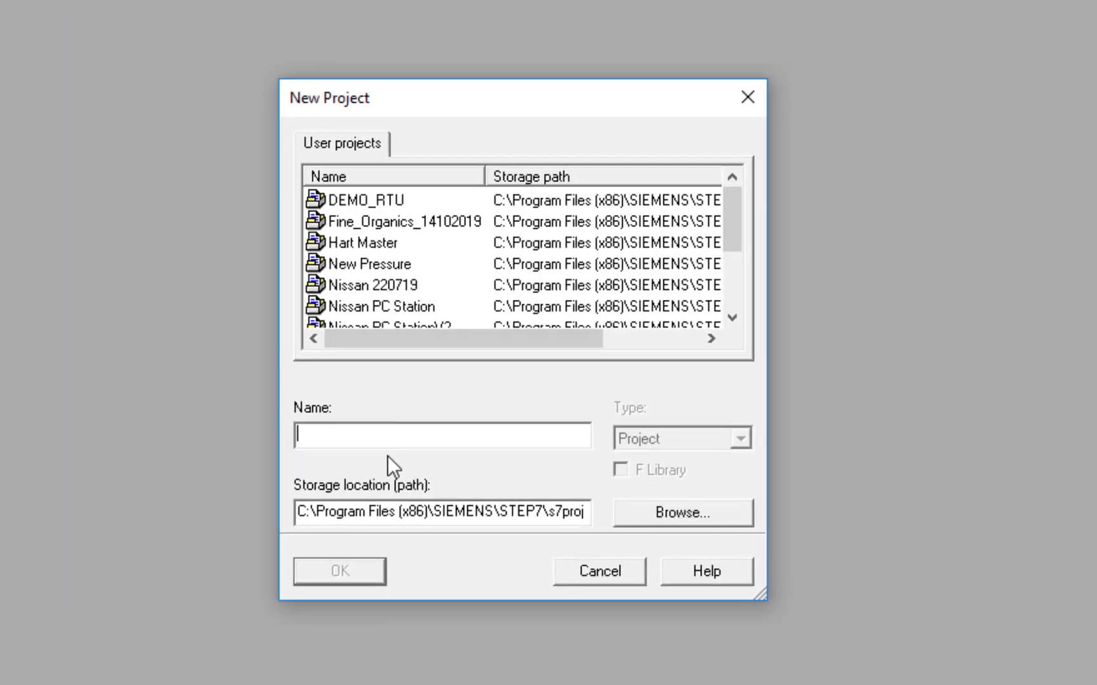
pyautogui.write('Hart Server')
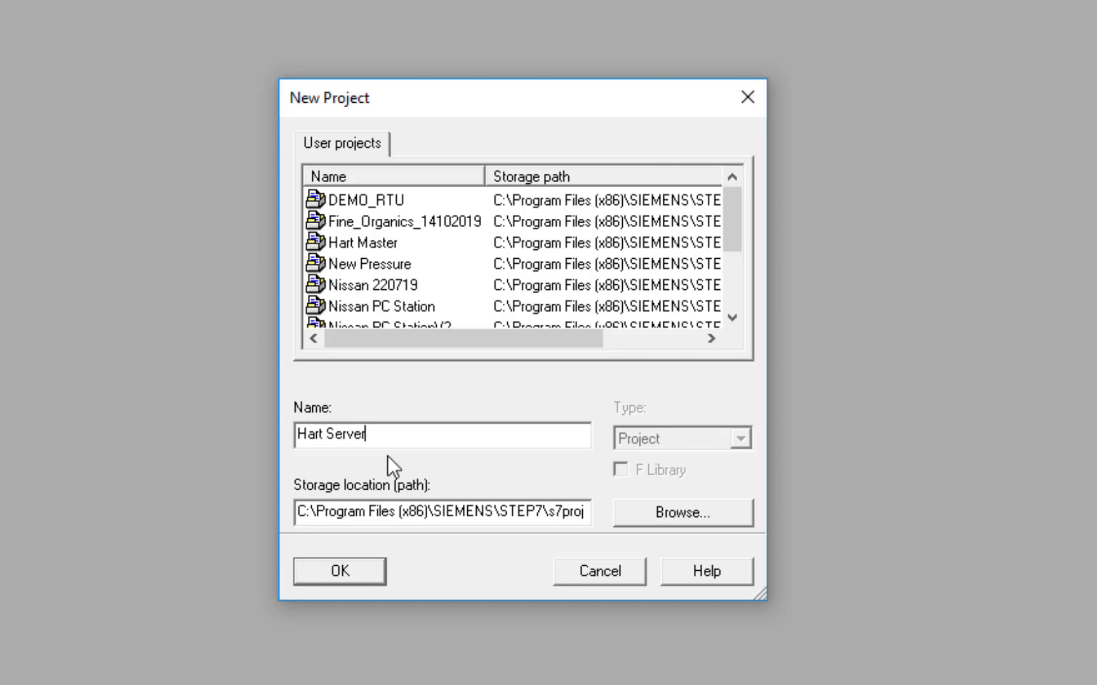
pyautogui.click(327, 579)
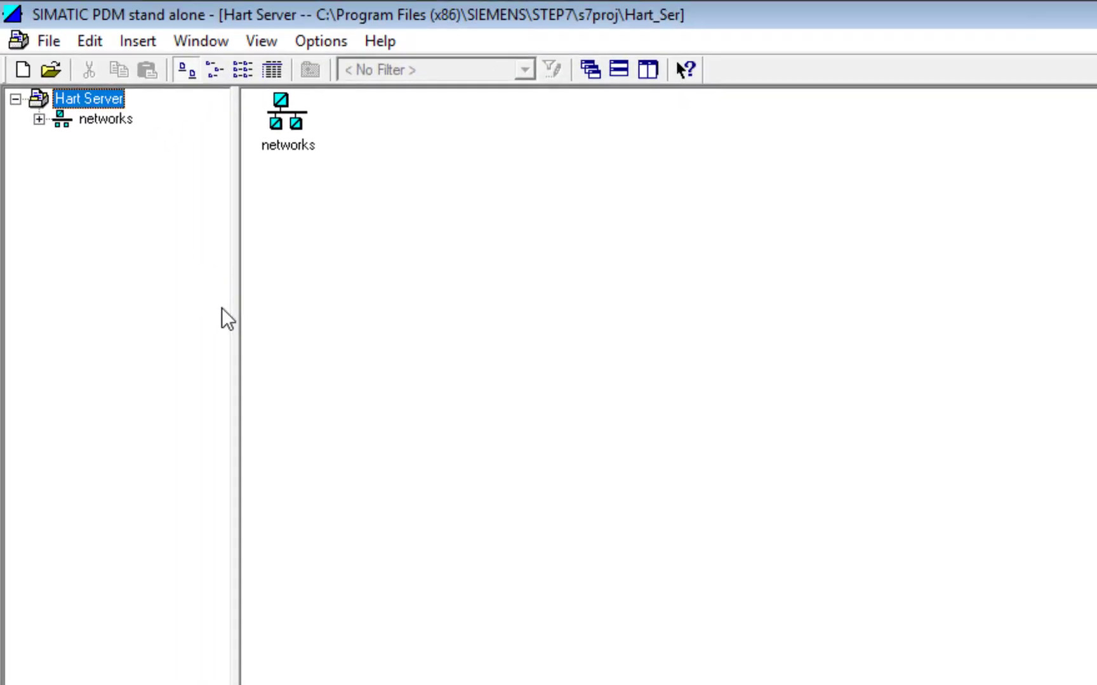
# Insert a new communication network object into the project's networks folder.
pyautogui.moveTo(232, 309); pyautogui.dragTo(435, 340)
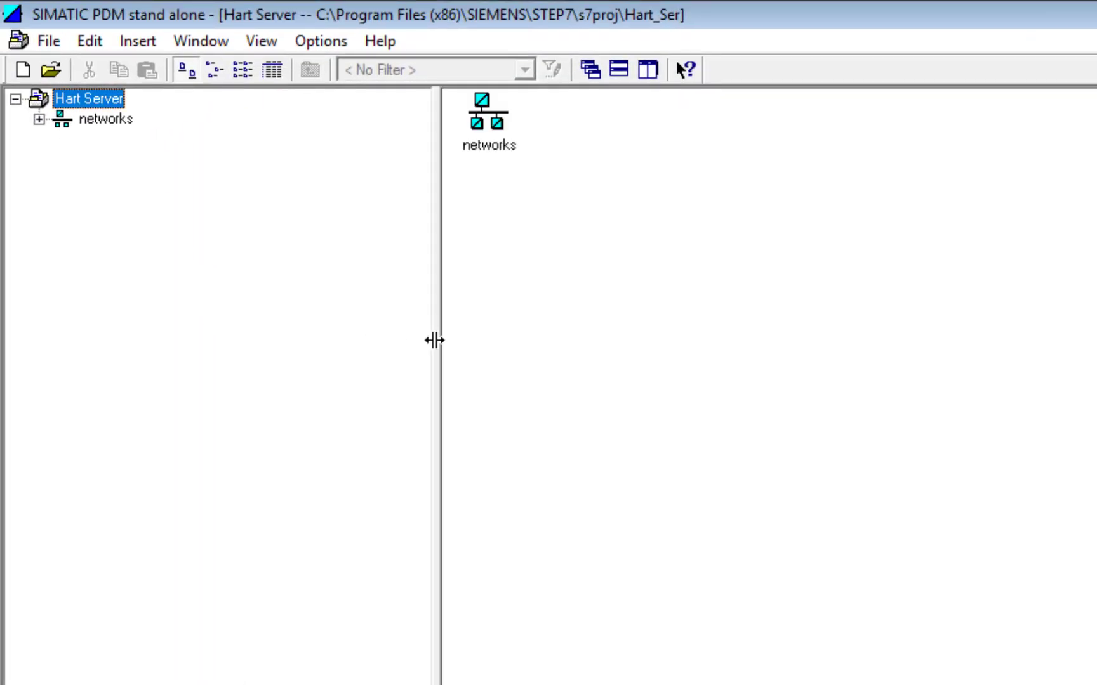
pyautogui.click(39, 119)
pyautogui.click(90, 120)
pyautogui.rightClick(90, 121)
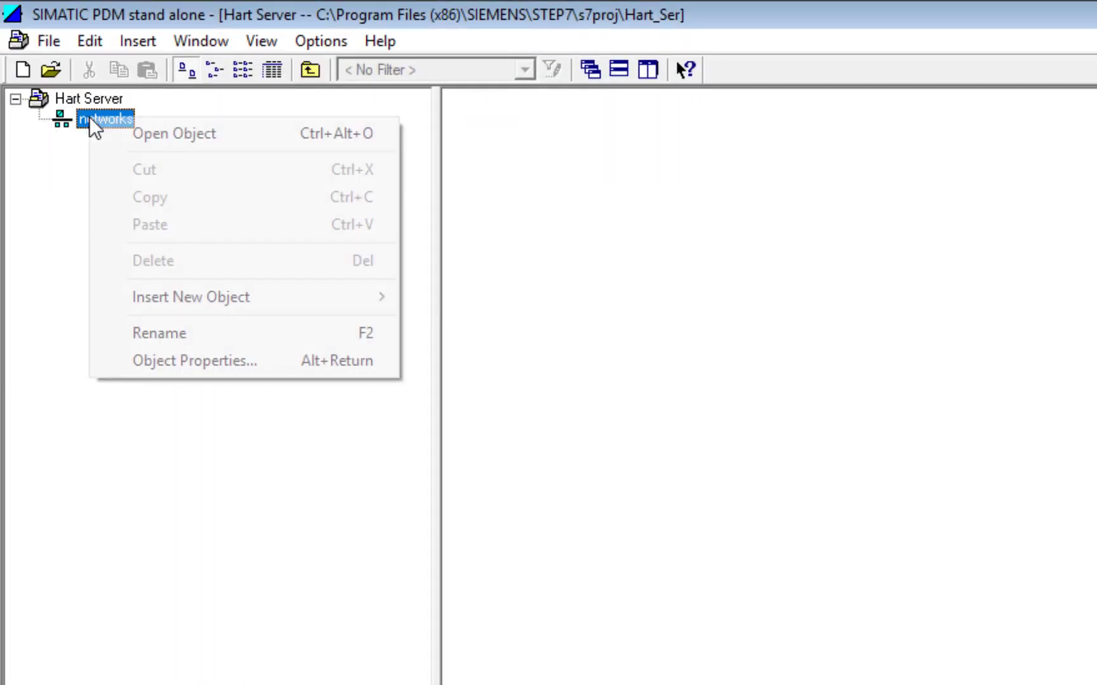
pyautogui.moveTo(215, 305)
pyautogui.click(473, 301)
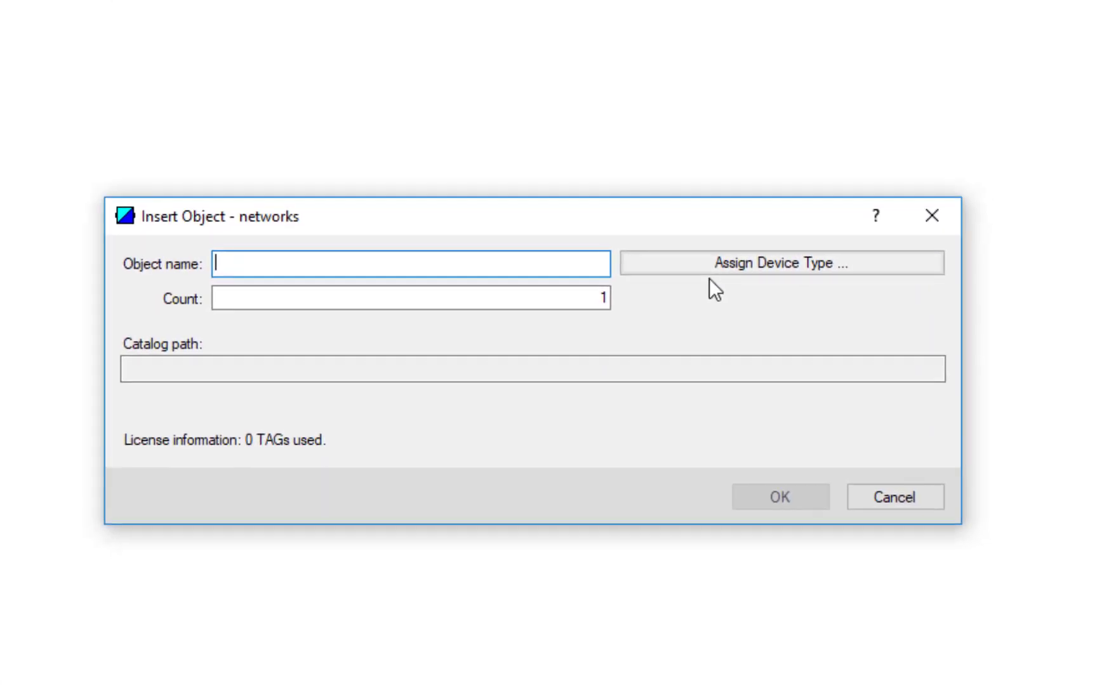
# Assign it the Networks > HART server > HART server device type and create it.
pyautogui.click(708, 267)
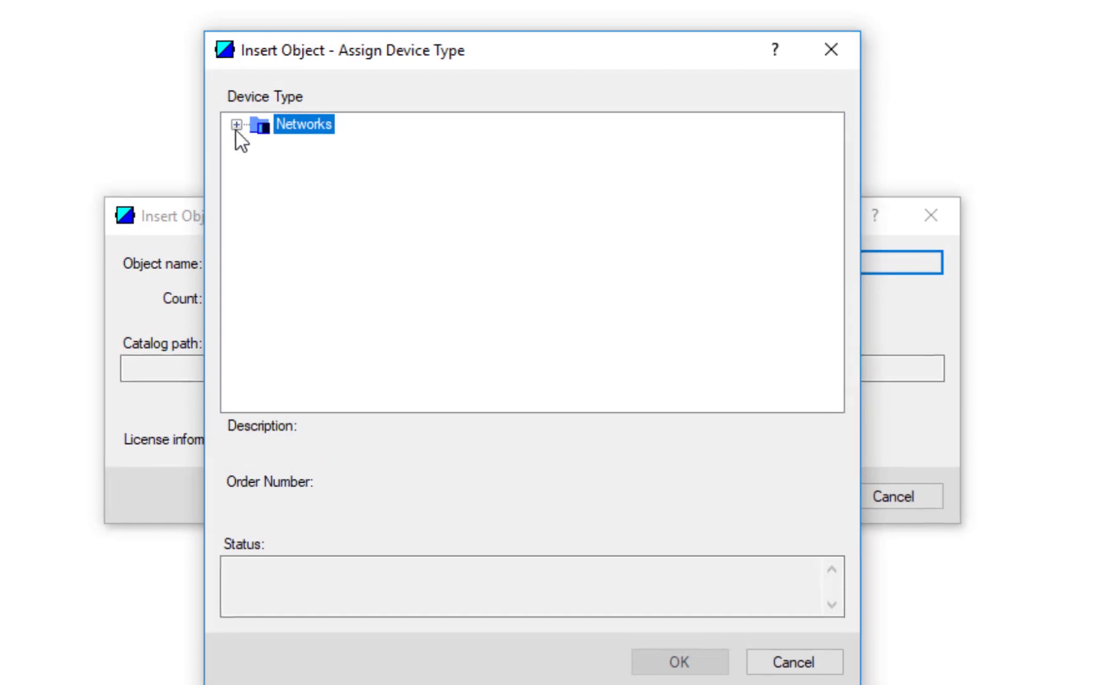
pyautogui.click(240, 128)
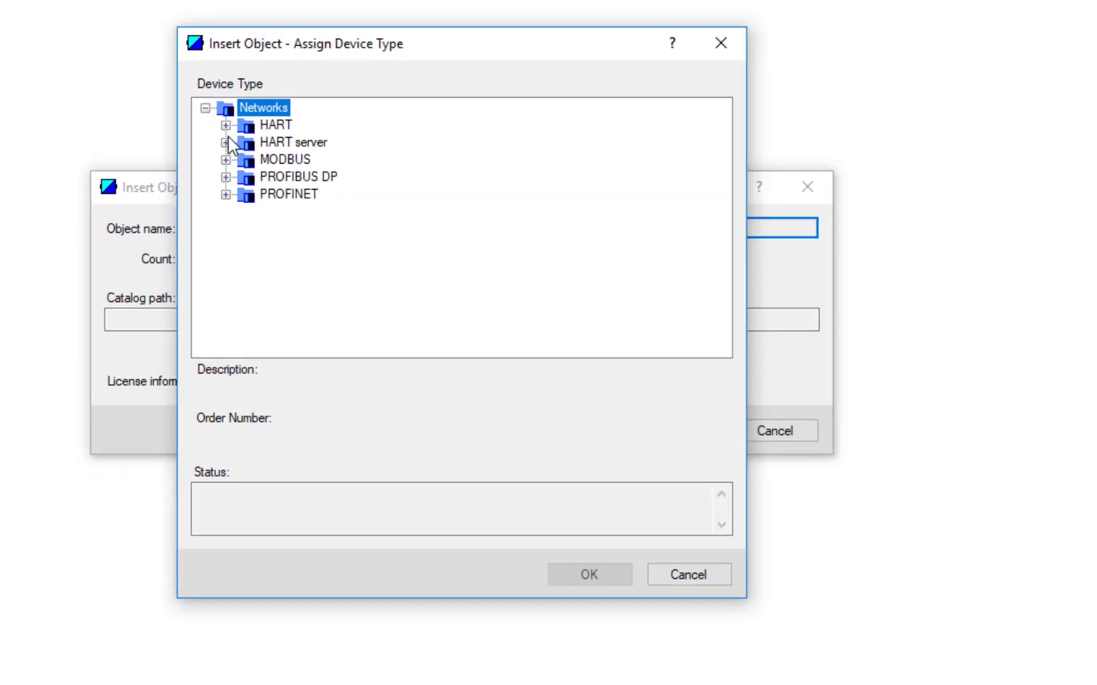
pyautogui.click(225, 143)
pyautogui.click(334, 177)
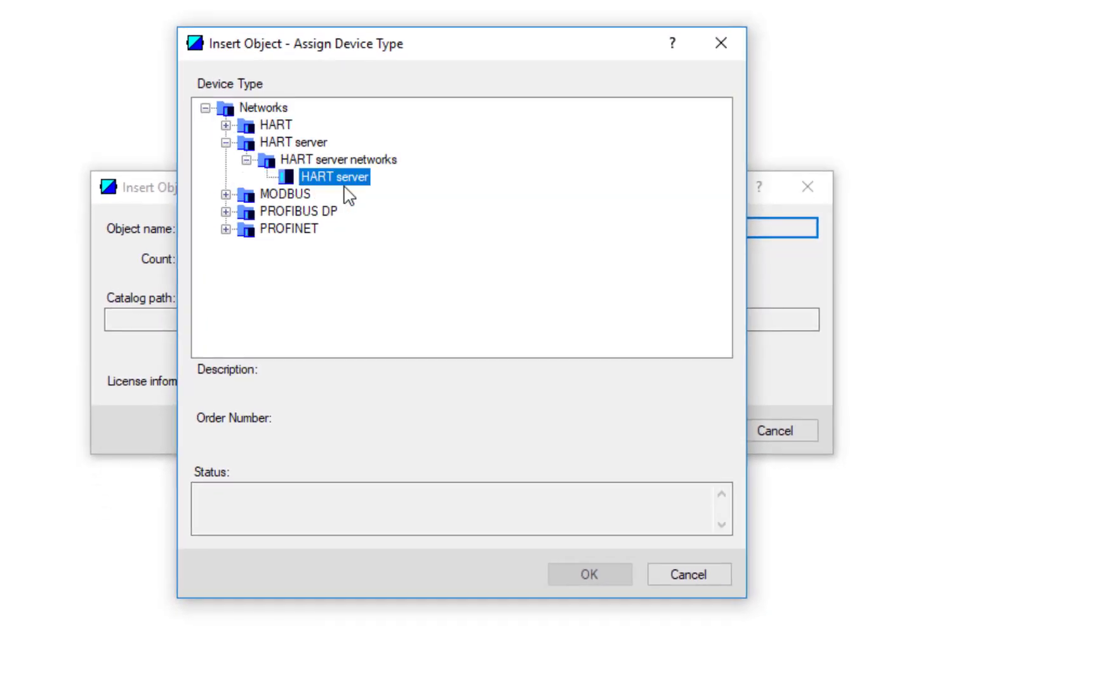
pyautogui.click(601, 583)
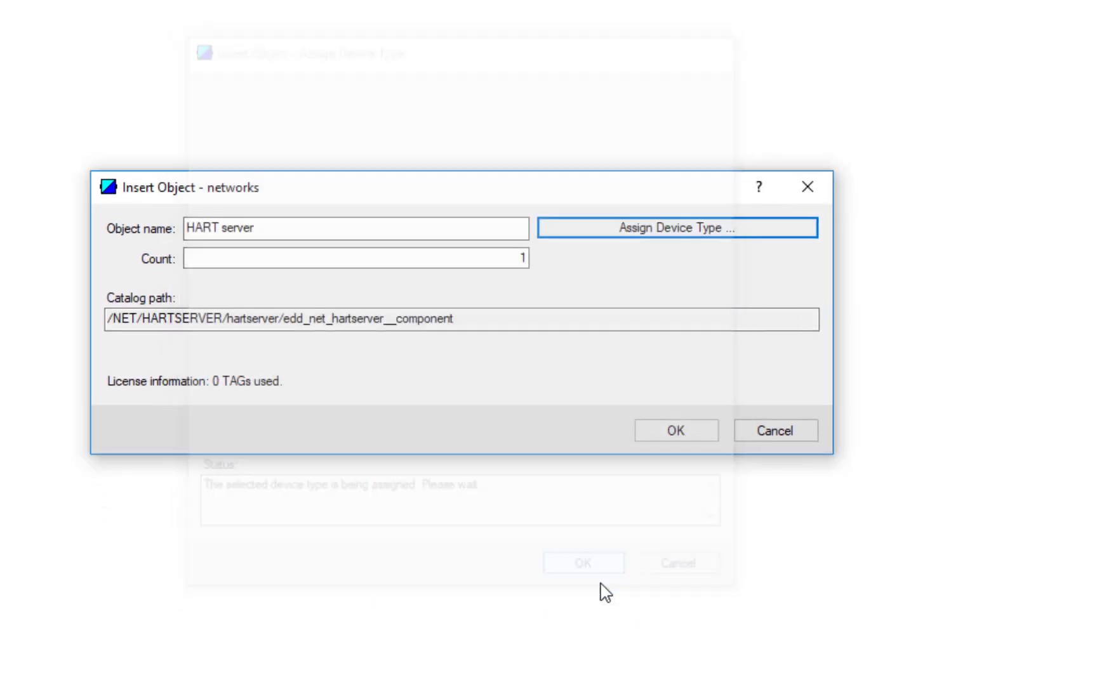
pyautogui.click(670, 431)
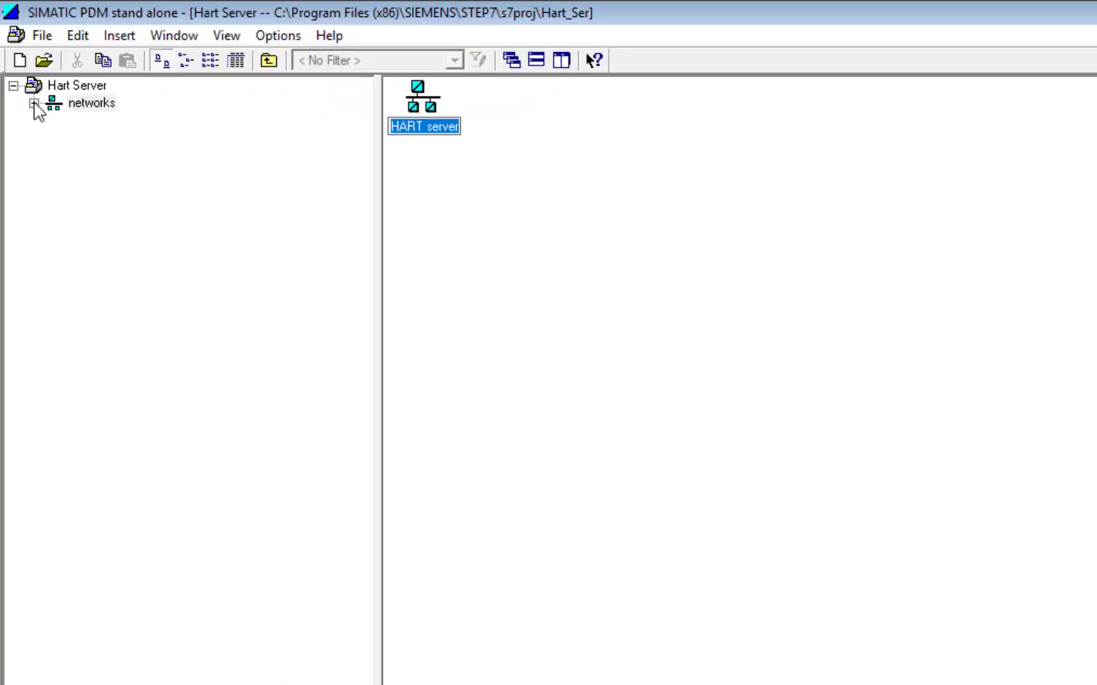
pyautogui.click(33, 103)
# Synchronize the HART server with all subordinated objects, importing Demo RTU through LU Worcester Demo.
pyautogui.click(105, 121)
pyautogui.rightClick(104, 122)
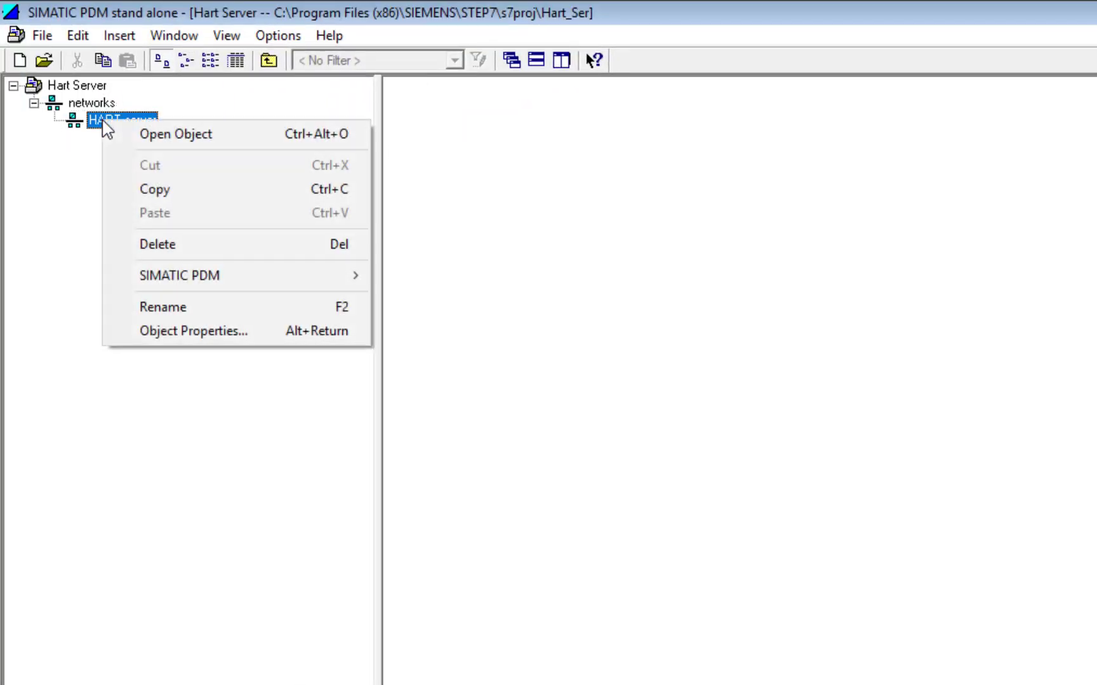
pyautogui.moveTo(205, 286)
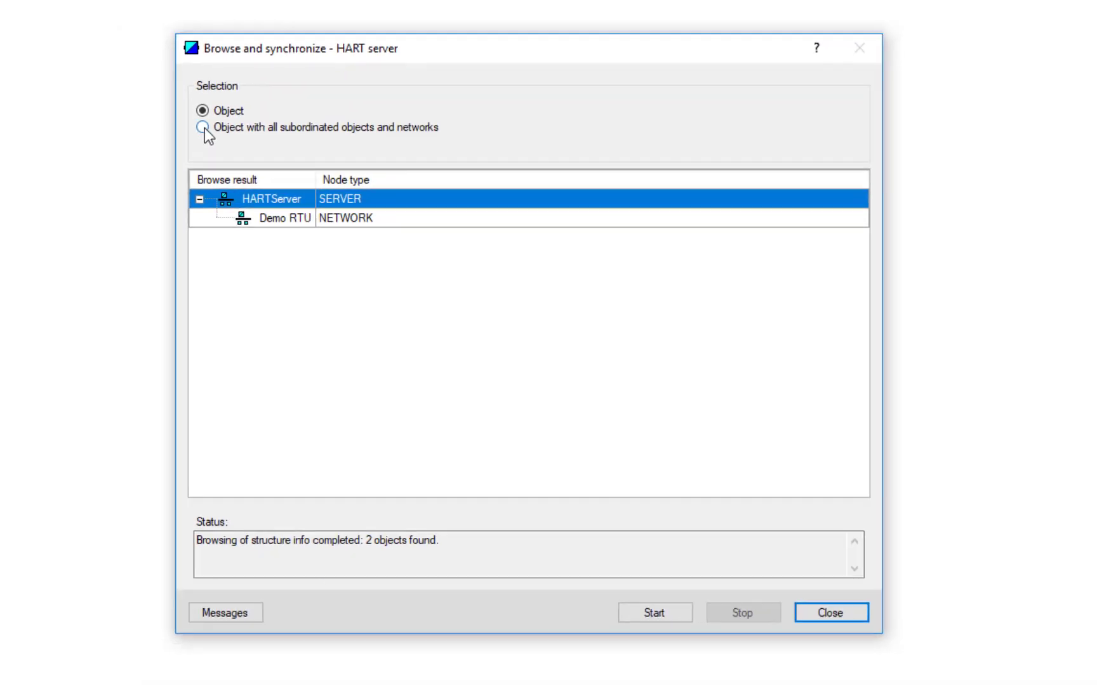
pyautogui.click(203, 127)
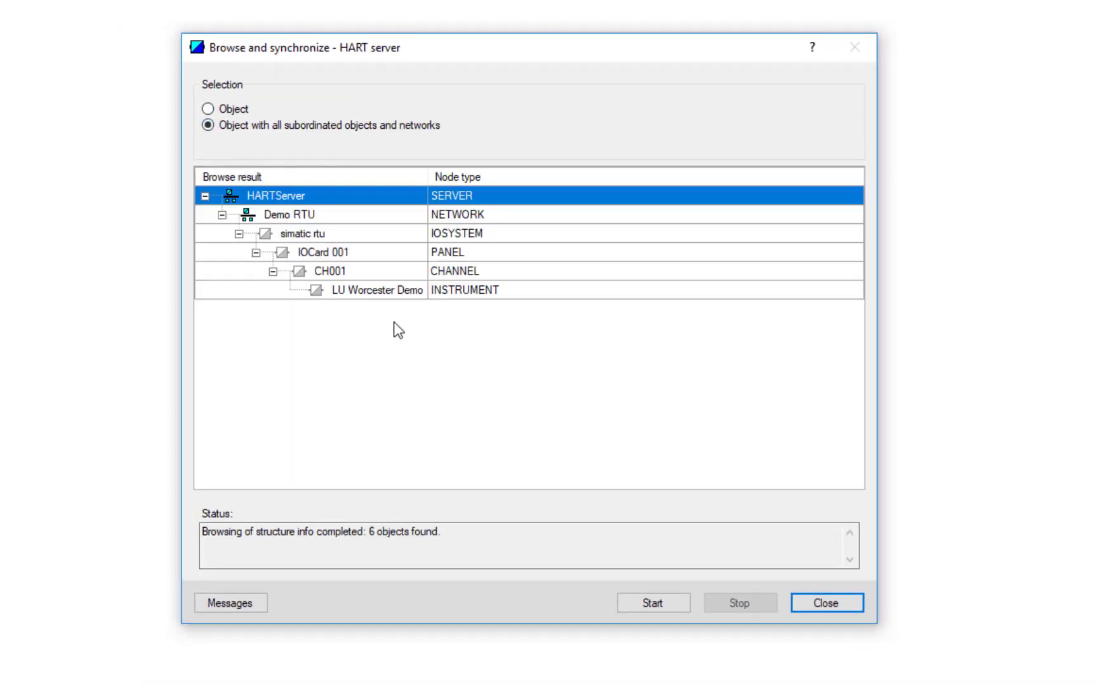
pyautogui.click(660, 606)
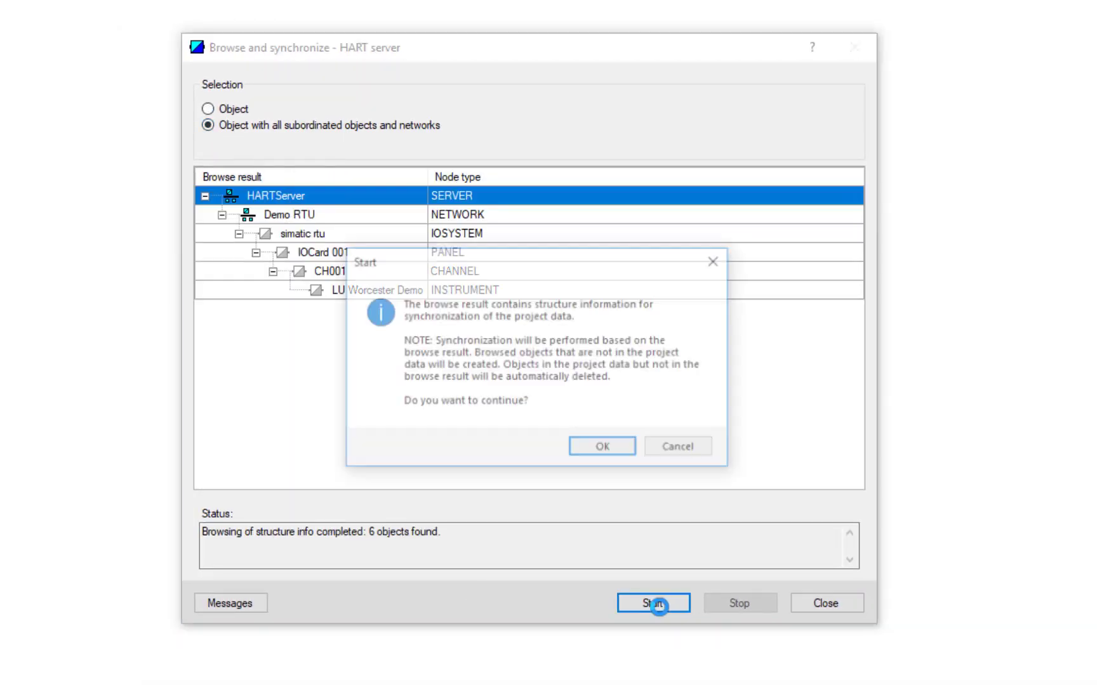
pyautogui.click(605, 446)
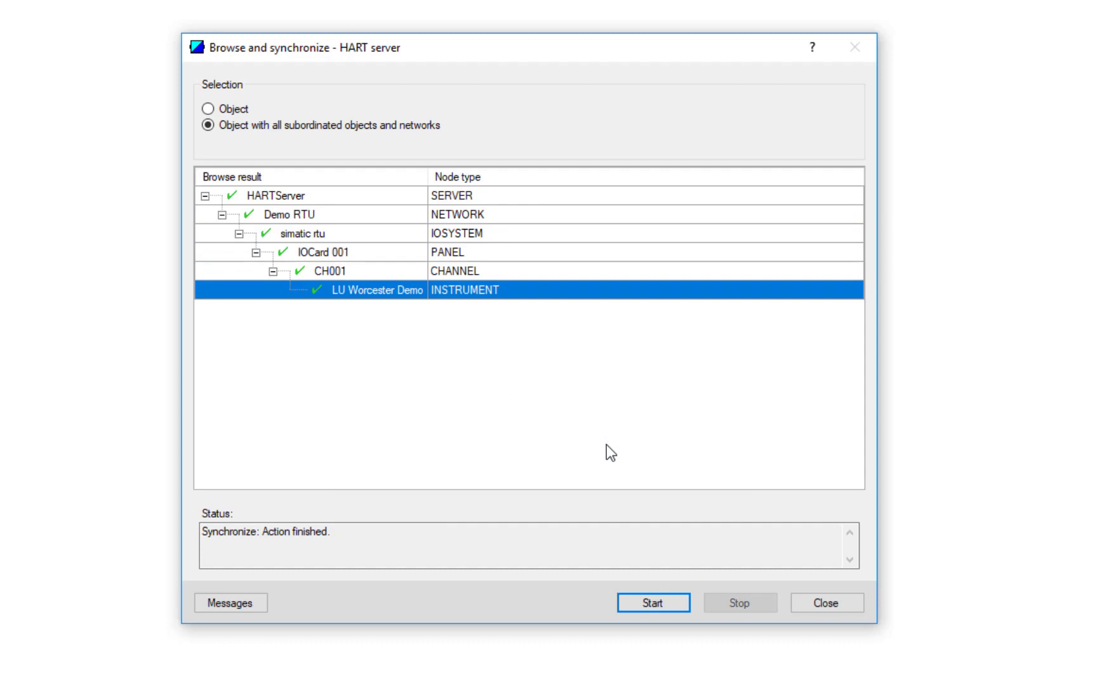
pyautogui.click(822, 600)
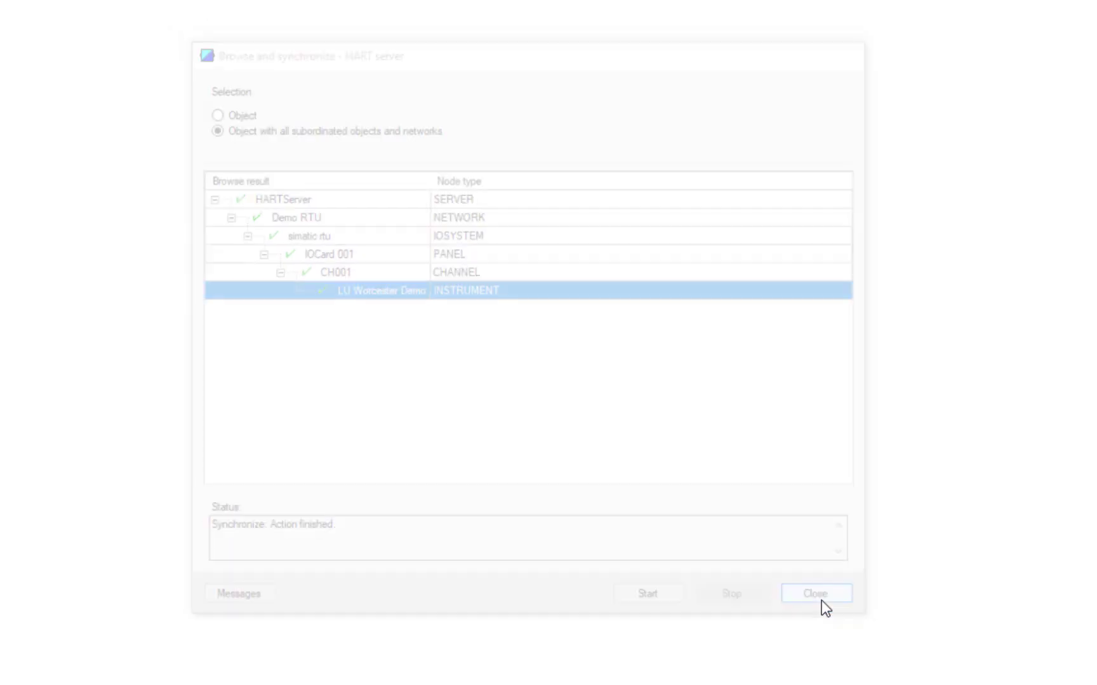
# Expand HARTServer > Demo RTU > SIMATIC RTU > IOCard 001 > CH001 and select LU Worcester Demo.
pyautogui.click(68, 152)
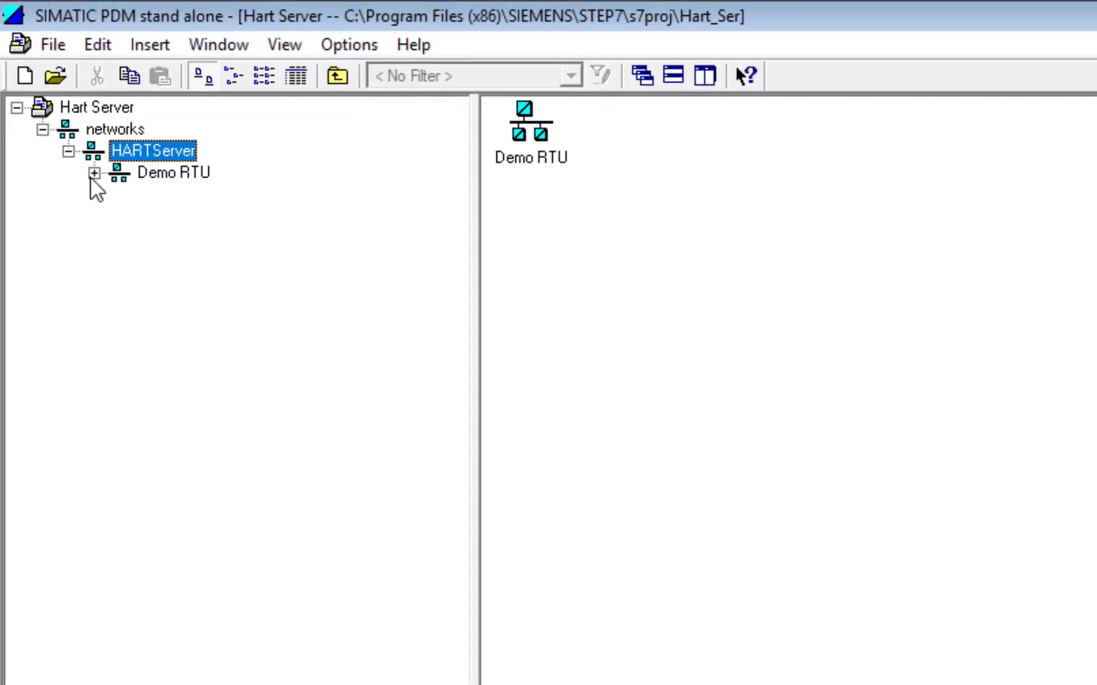
pyautogui.click(94, 173)
pyautogui.click(120, 195)
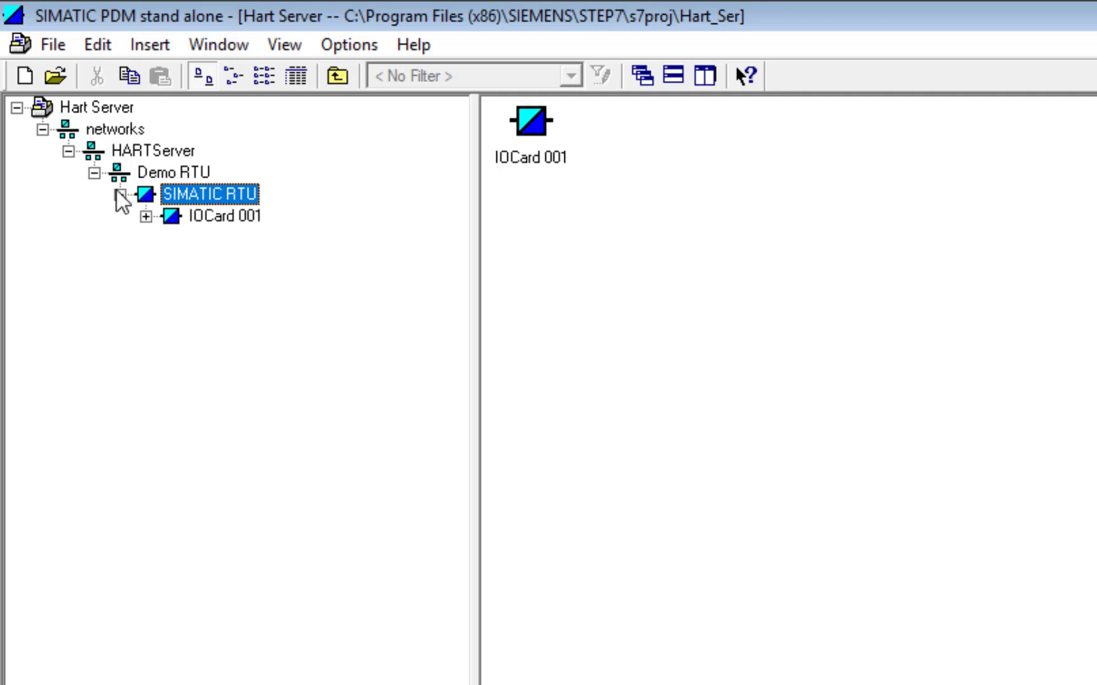
pyautogui.click(145, 217)
pyautogui.click(172, 237)
pyautogui.click(262, 261)
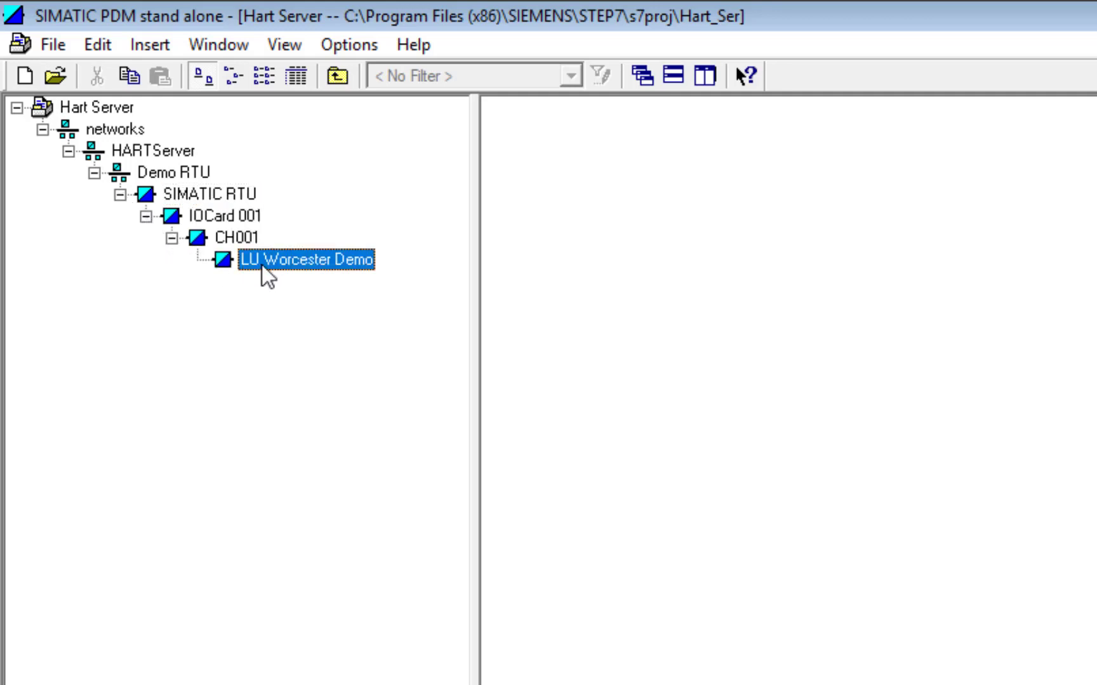
# Run SIMATIC PDM's Update Diagnostics on LU Worcester Demo and close the window when finished.
pyautogui.rightClick(301, 265)
pyautogui.moveTo(502, 462)
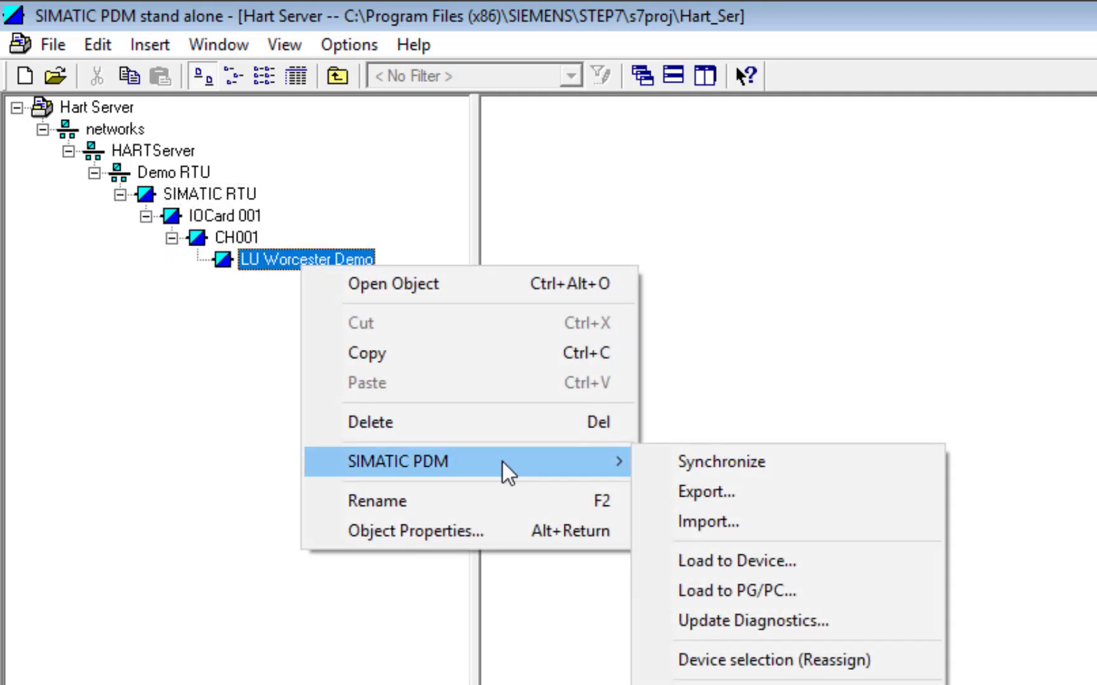
pyautogui.click(885, 622)
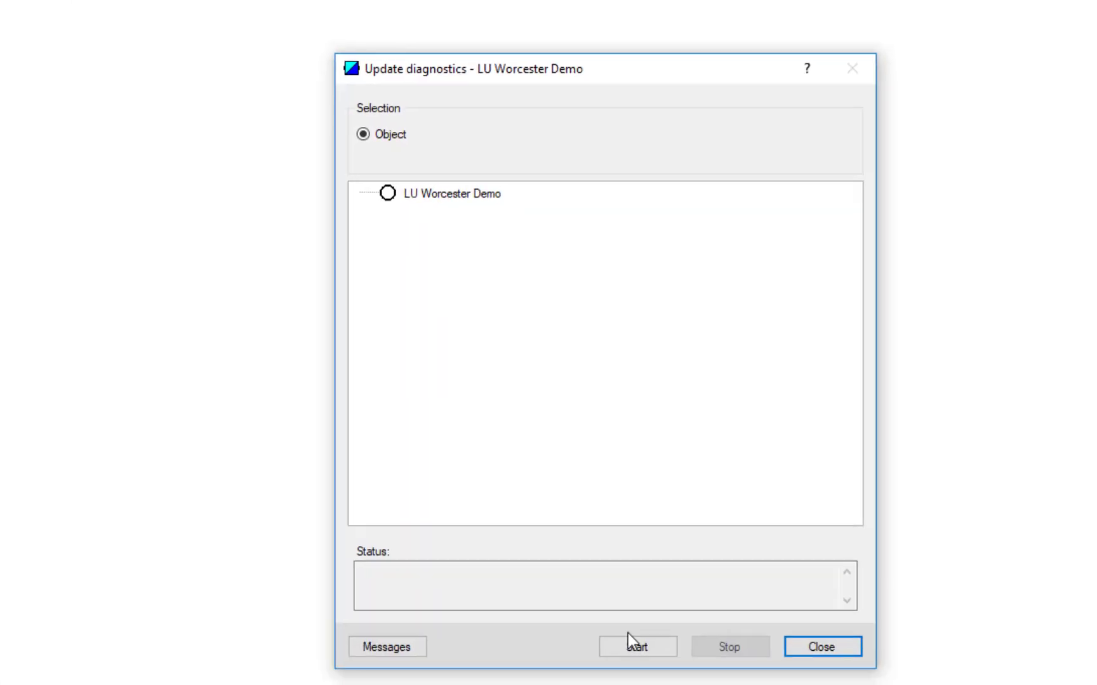
pyautogui.click(635, 646)
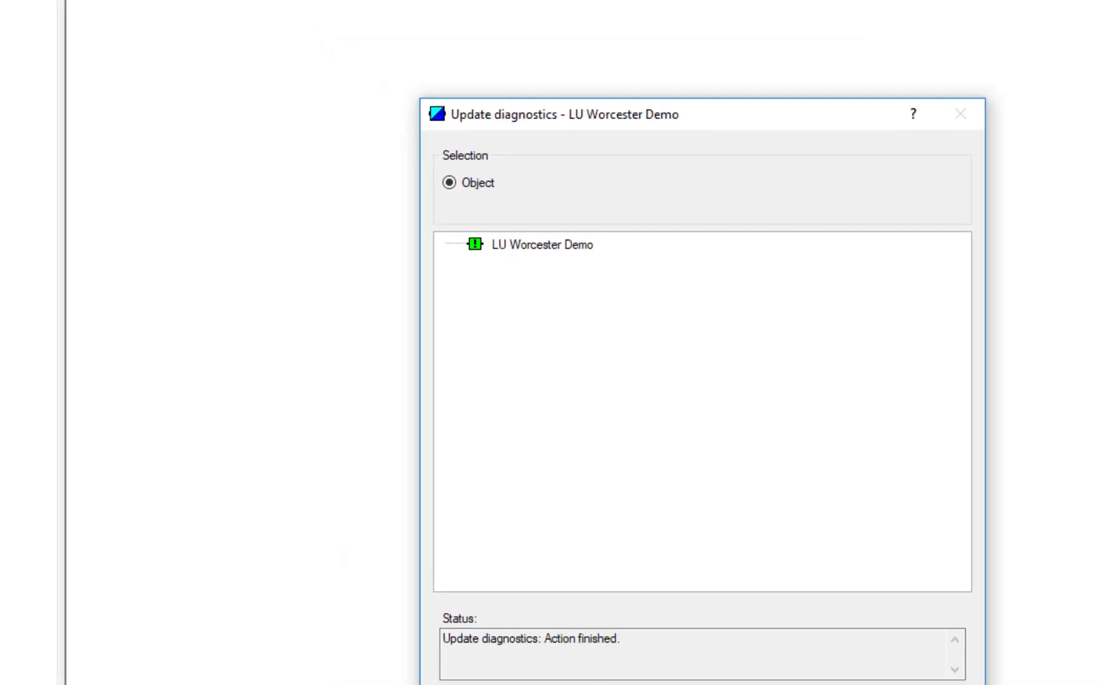
pyautogui.click(820, 624)
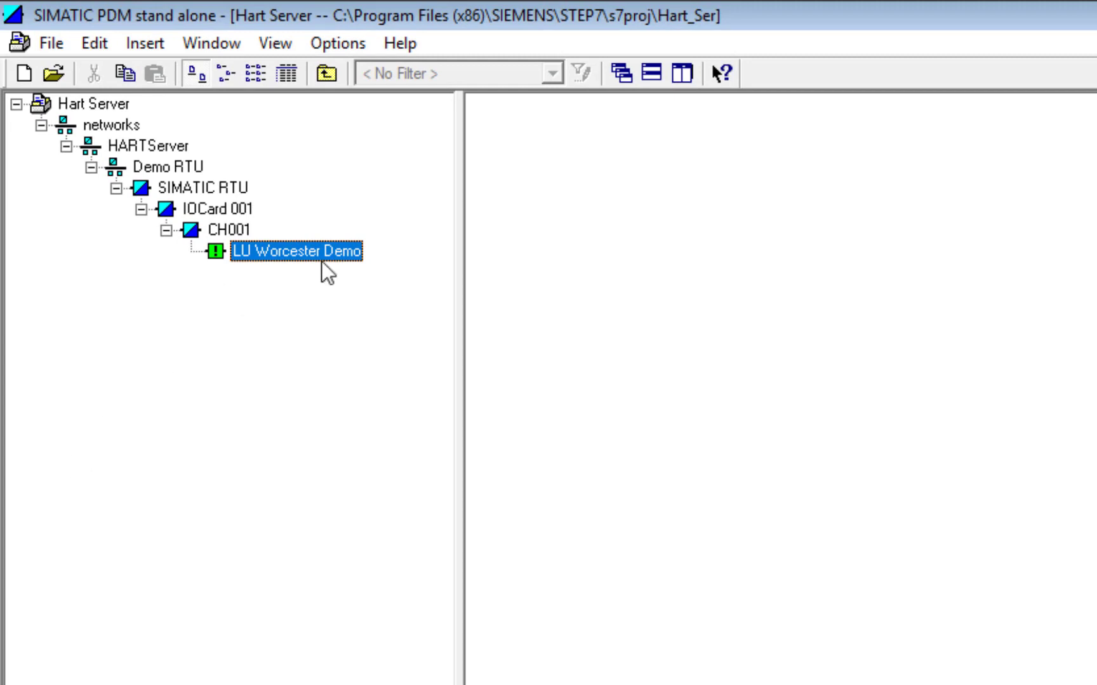
# Open the LU Worcester Demo object to see its SITRANS Probe LU240 identification parameters.
pyautogui.rightClick(257, 254)
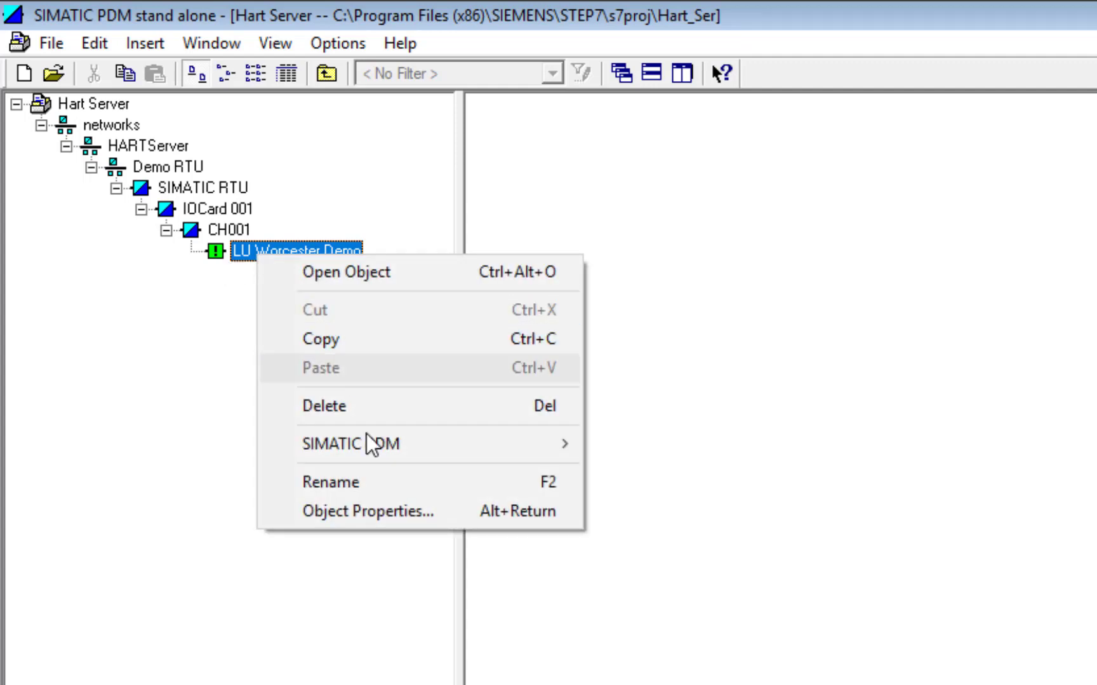
pyautogui.click(392, 280)
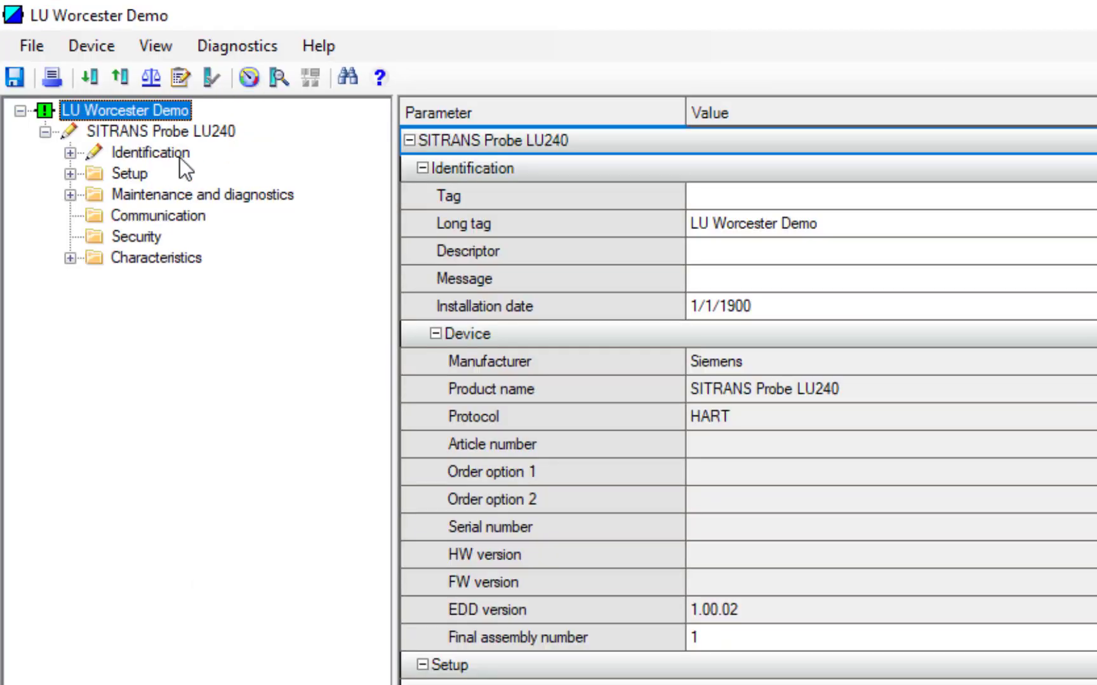
# Show LU Worcester Demo's process values: level -0.492 m, 22 °C, 3.8 mA, GOOD.
pyautogui.click(247, 78)
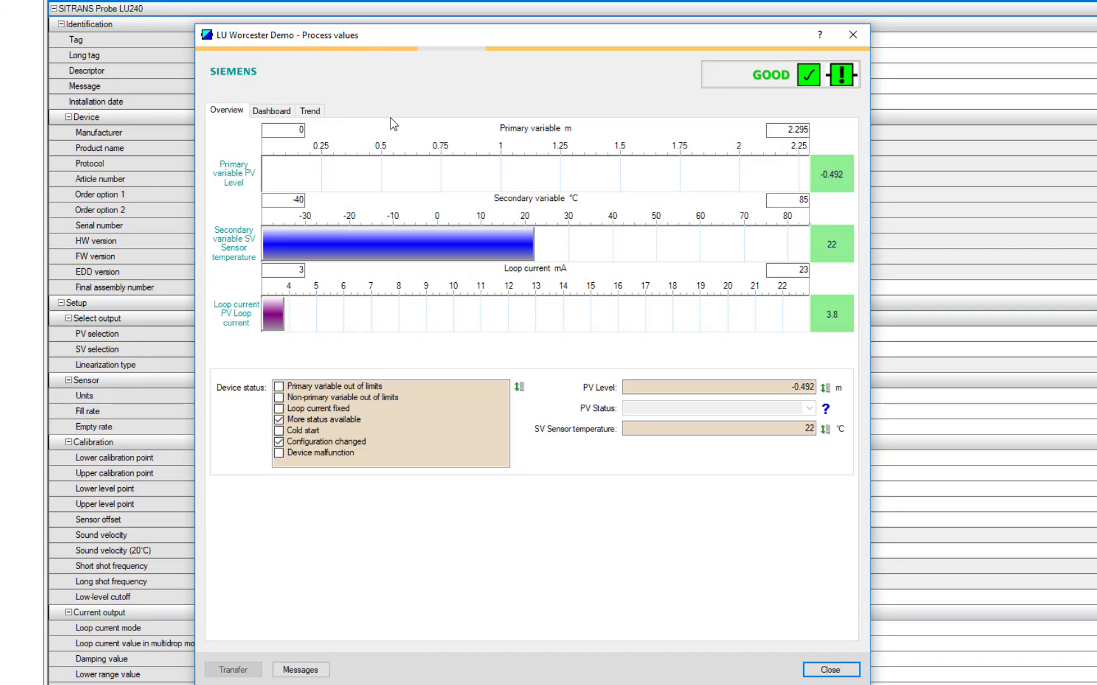
# View the dashboard dials, then run the trend in Strip mode with a roughly 30-second time axis.
pyautogui.click(272, 111)
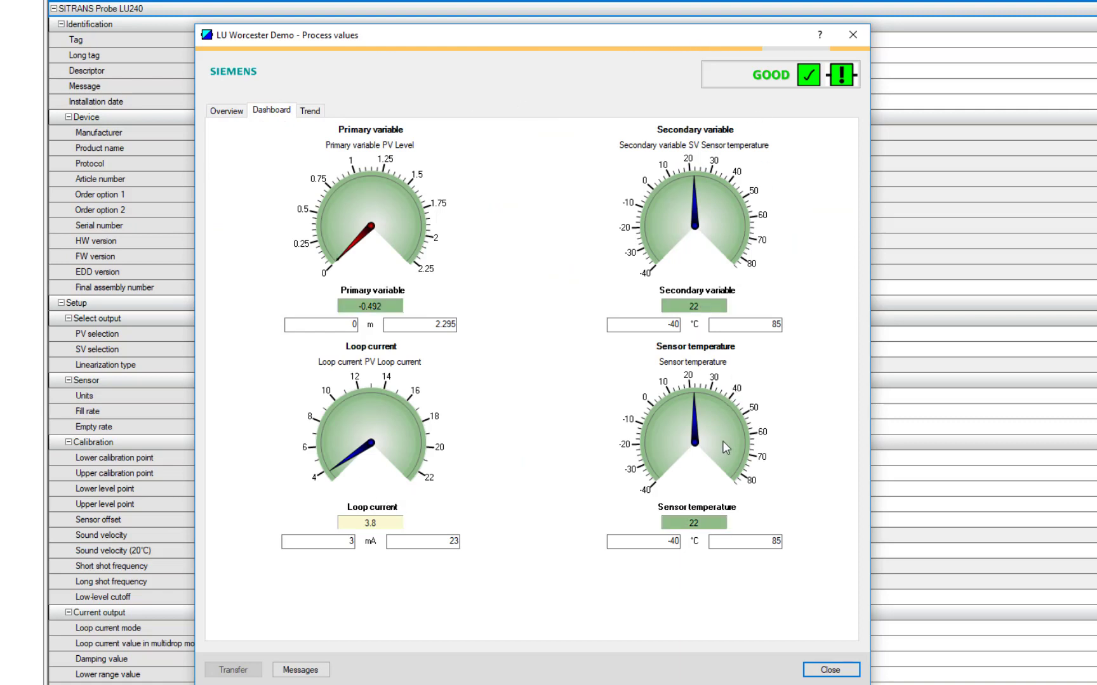
pyautogui.click(310, 111)
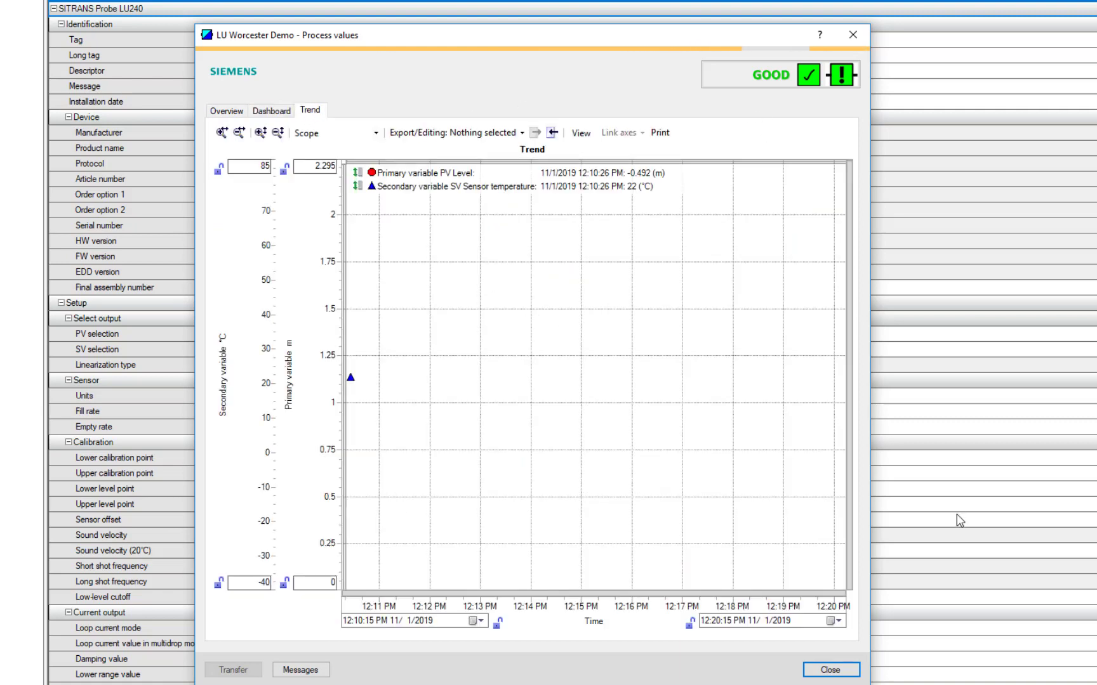
pyautogui.click(377, 134)
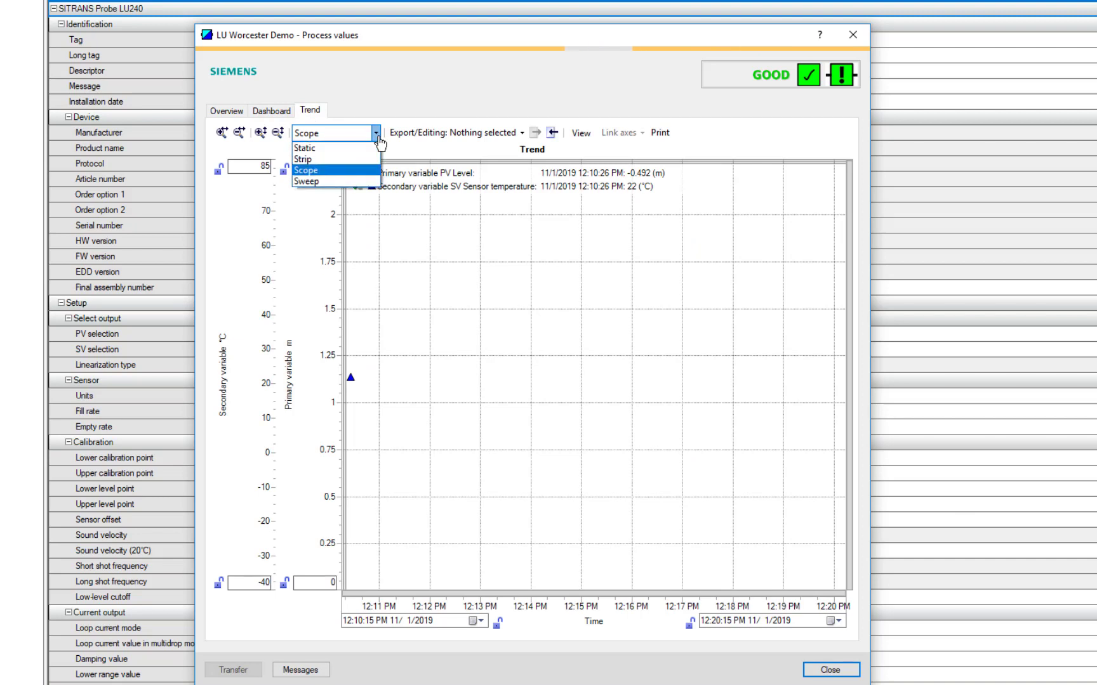
pyautogui.click(362, 159)
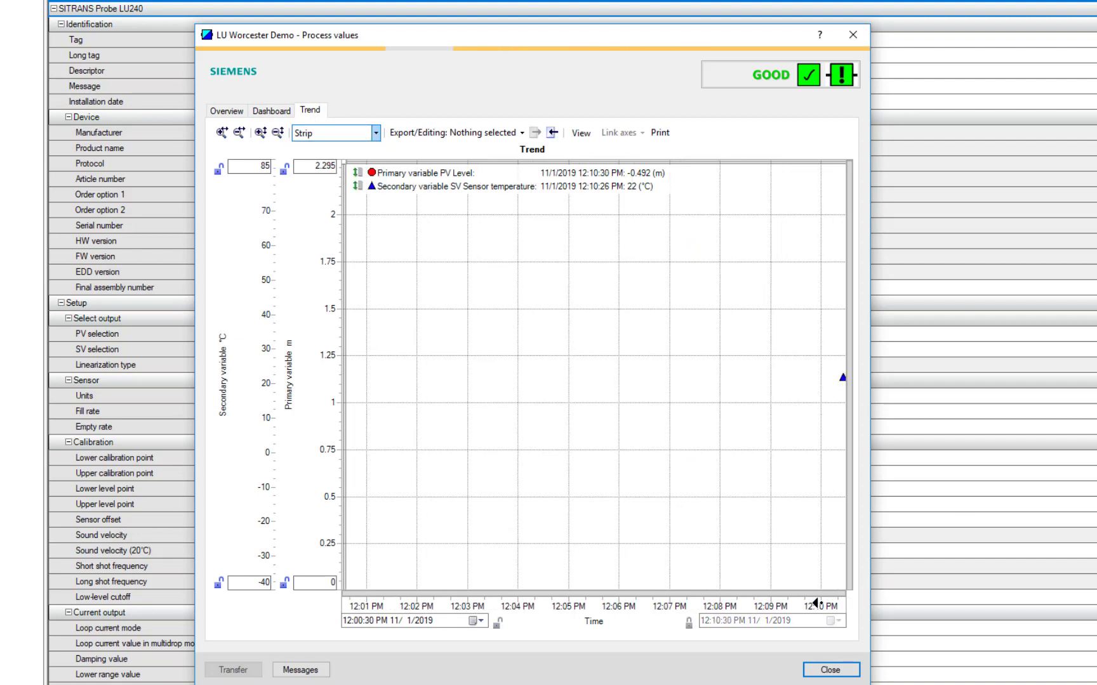
pyautogui.moveTo(814, 602)
pyautogui.mouseDown()
pyautogui.moveTo(438, 595)
pyautogui.moveTo(487, 588)
pyautogui.mouseUp()
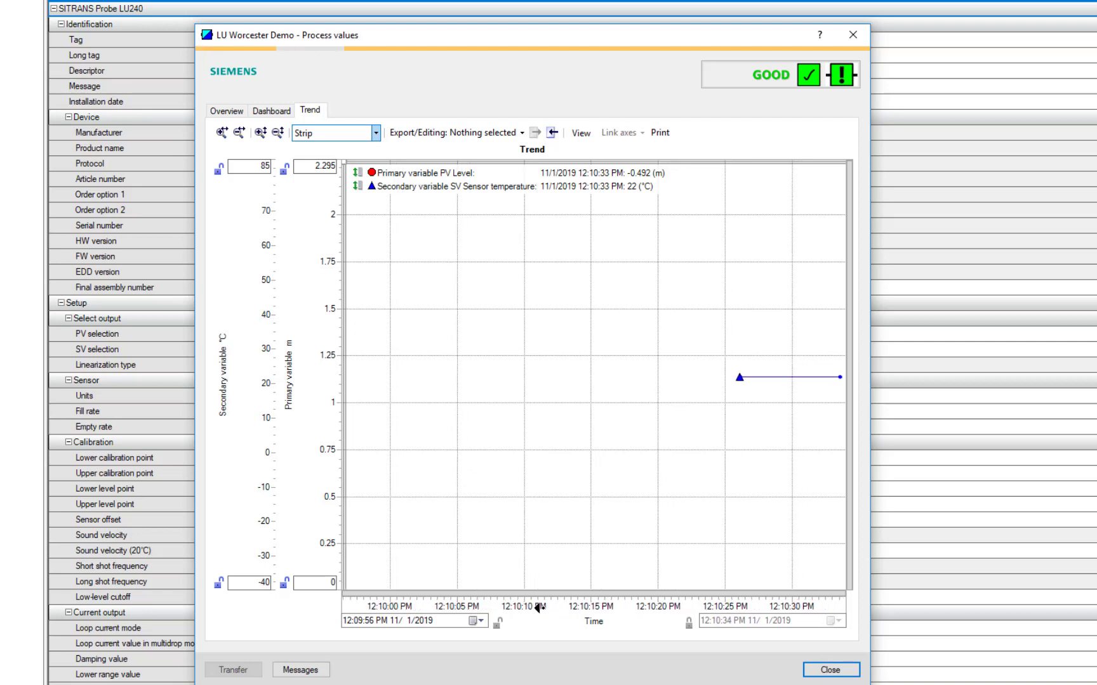
pyautogui.moveTo(536, 605); pyautogui.dragTo(595, 605)
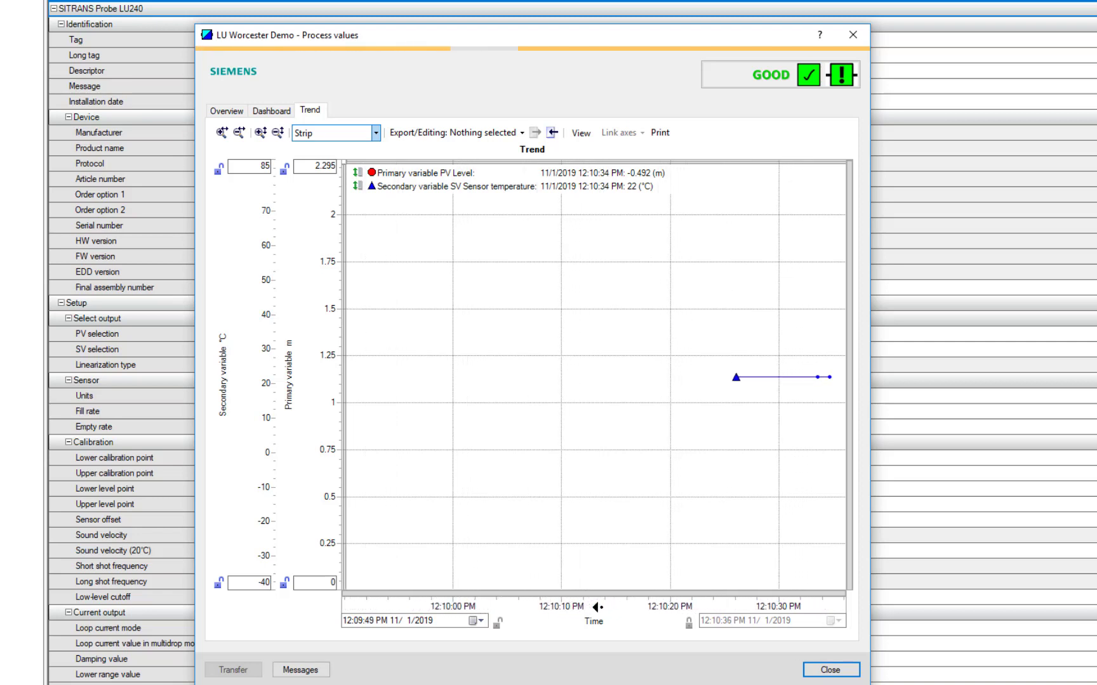